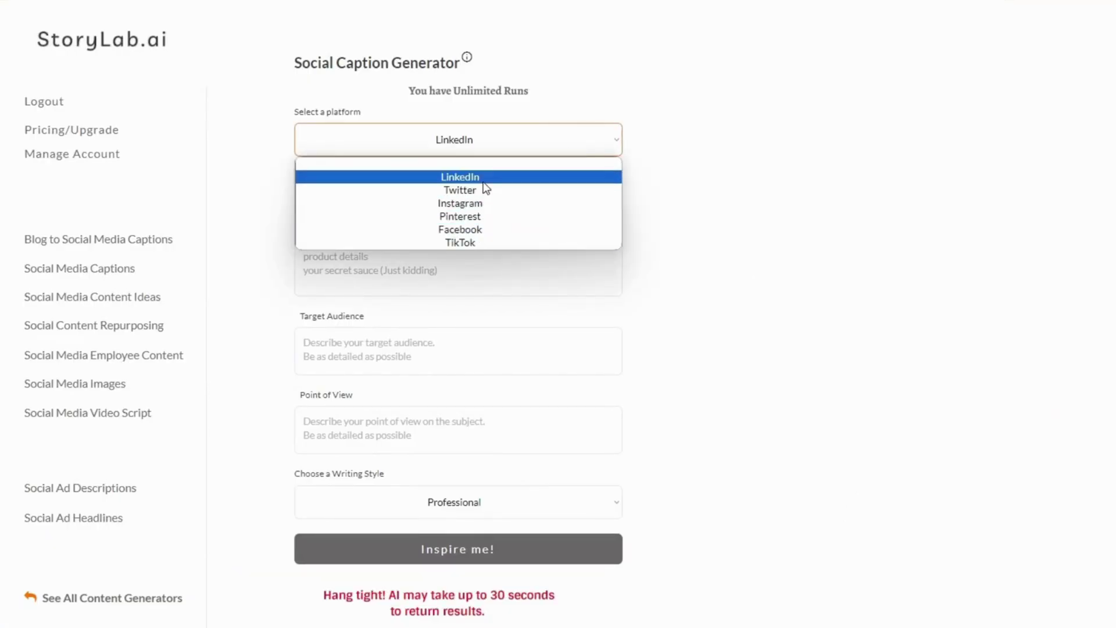
Fill in a LinkedIn caption: topic 'How to grow on Social Media', audience 'Marketers', point of view 'AI can help you', Comedic style
{"action": "left_click", "coordinate": [465, 177]}
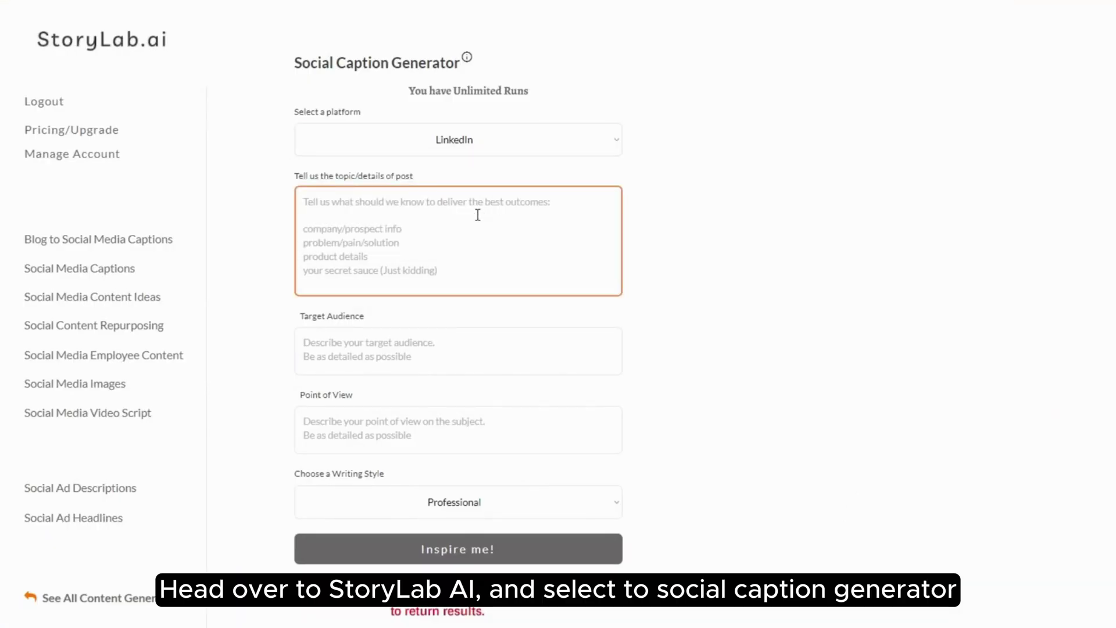
{"action": "type", "text": "How t"}
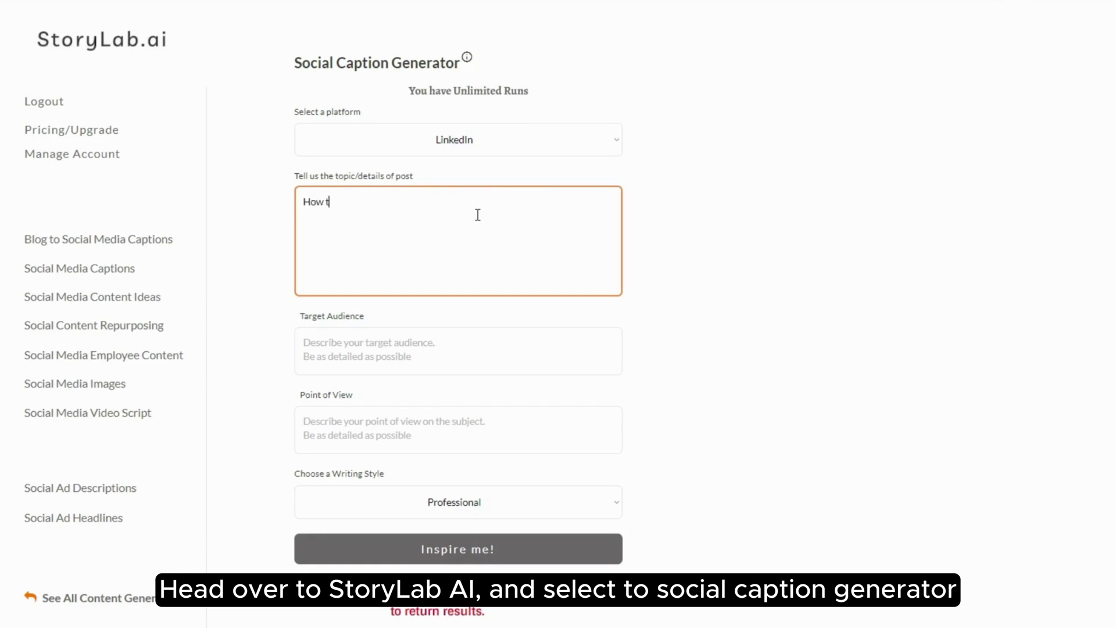
{"action": "type", "text": "o grow on Socia"}
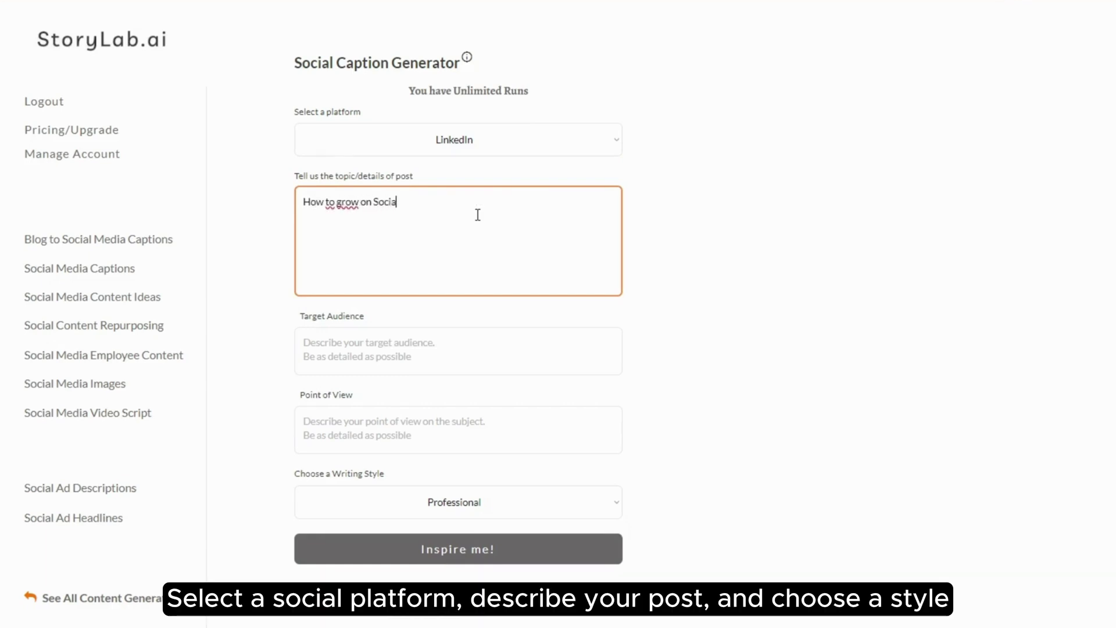
{"action": "type", "text": "l Media"}
{"action": "left_click", "coordinate": [428, 343]}
{"action": "type", "text": "Marketers"}
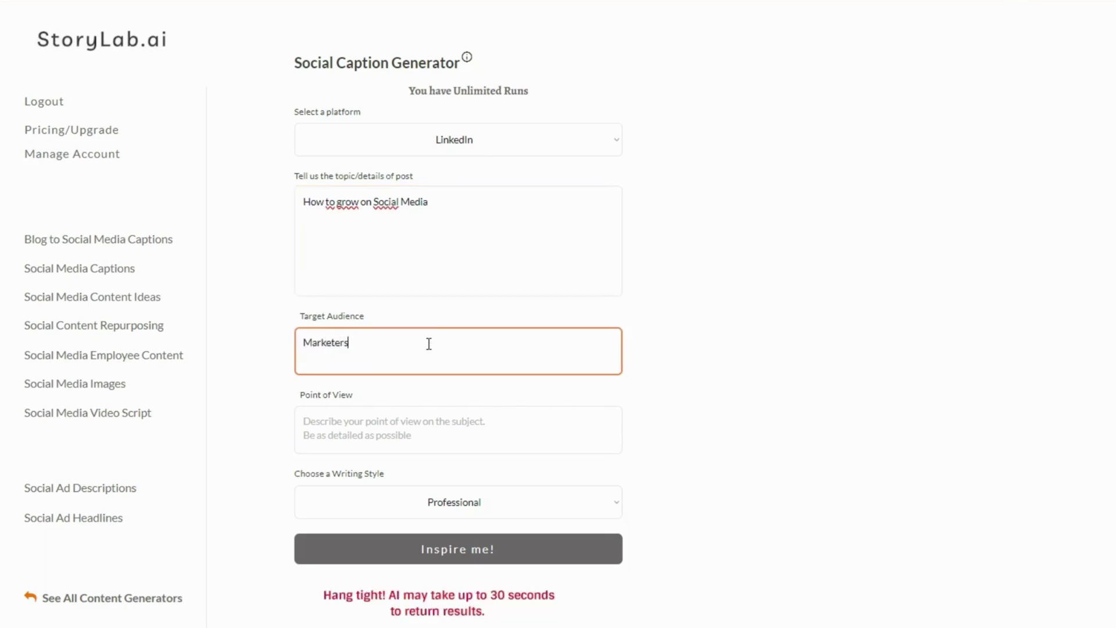
{"action": "left_click", "coordinate": [426, 420]}
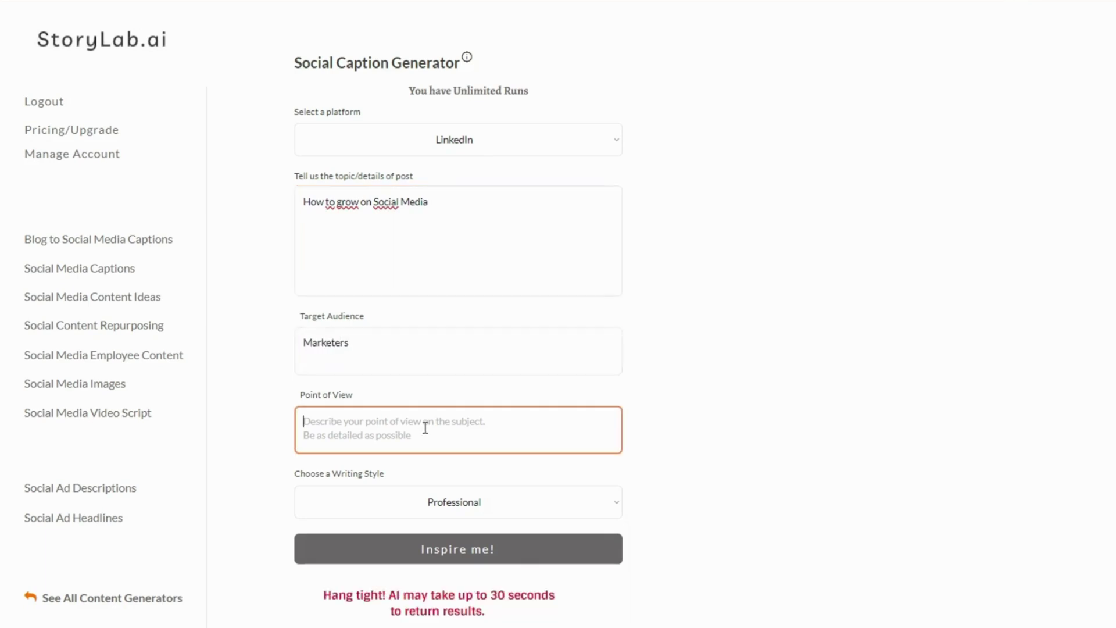
{"action": "type", "text": "Ai can he"}
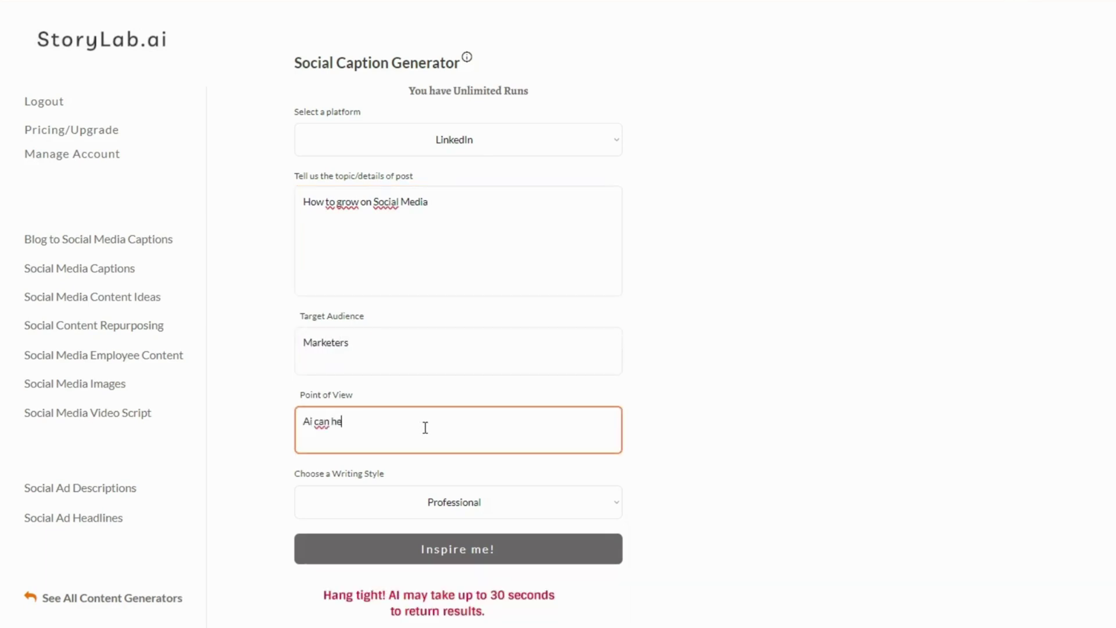
{"action": "type", "text": "lp you grow"}
{"action": "left_click", "coordinate": [421, 499]}
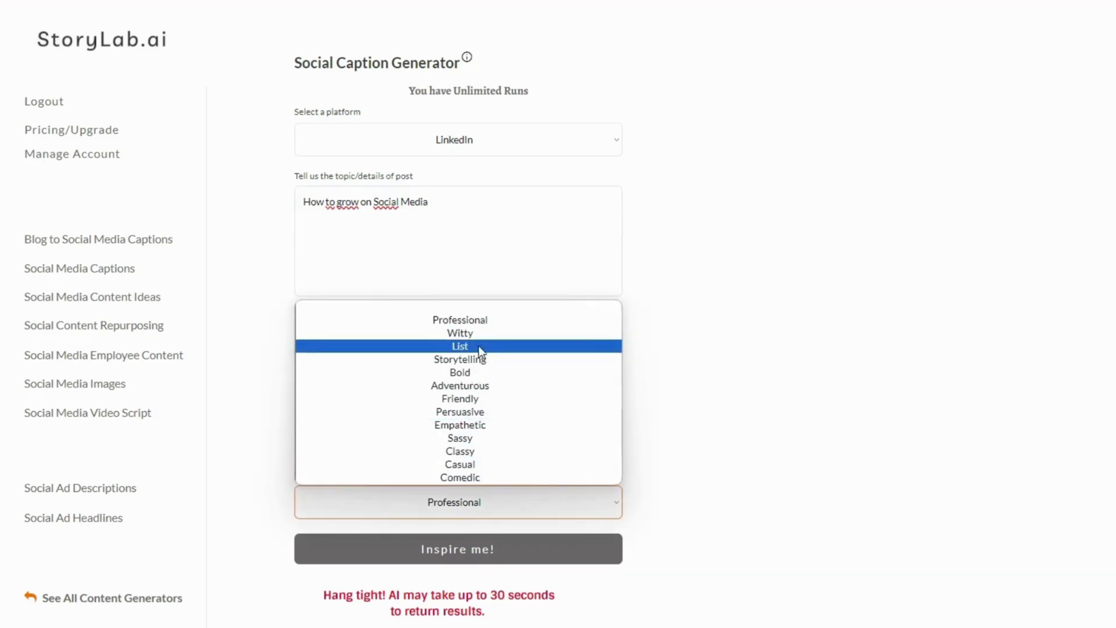
{"action": "left_click", "coordinate": [458, 476]}
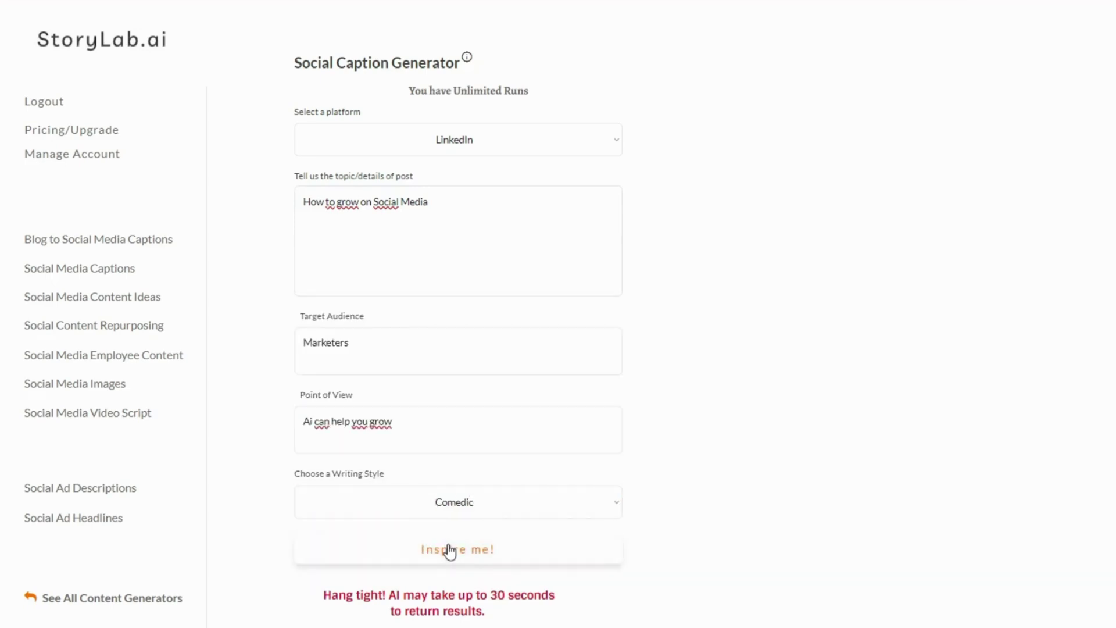
Generate the Comedic LinkedIn captions and look over the third one
{"action": "left_click", "coordinate": [451, 549]}
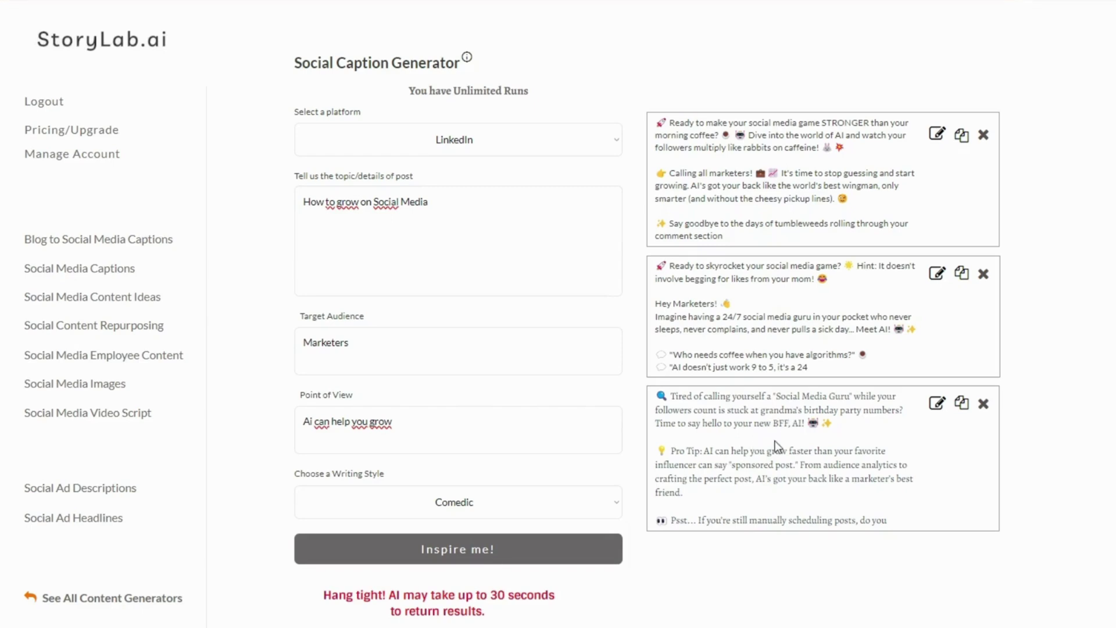
{"action": "left_click_drag", "start_coordinate": [773, 423], "coordinate": [820, 423]}
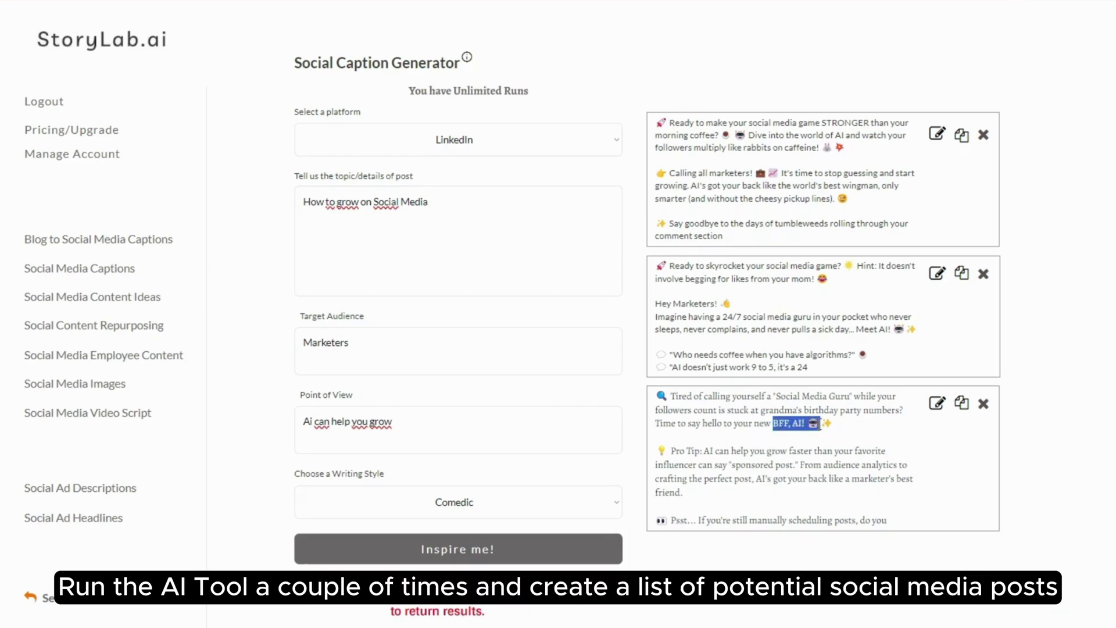
{"action": "left_click", "coordinate": [730, 464]}
Switch the writing style to Witty and generate a fresh set of captions
{"action": "left_click", "coordinate": [578, 506]}
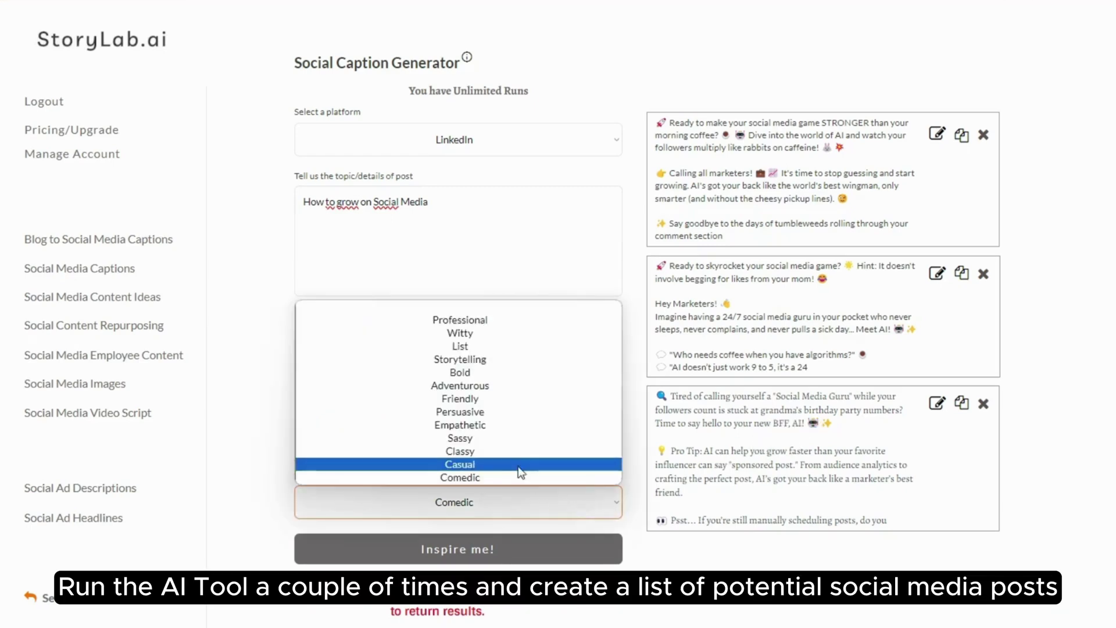
{"action": "left_click", "coordinate": [487, 333]}
{"action": "left_click", "coordinate": [450, 552]}
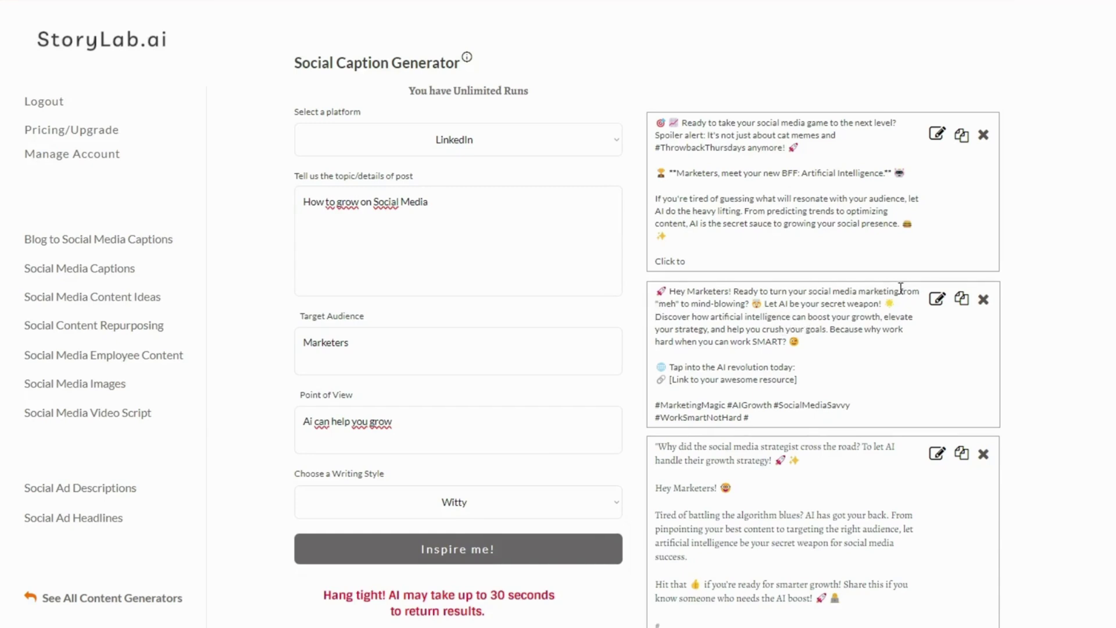
{"action": "left_click_drag", "start_coordinate": [899, 291], "coordinate": [763, 306]}
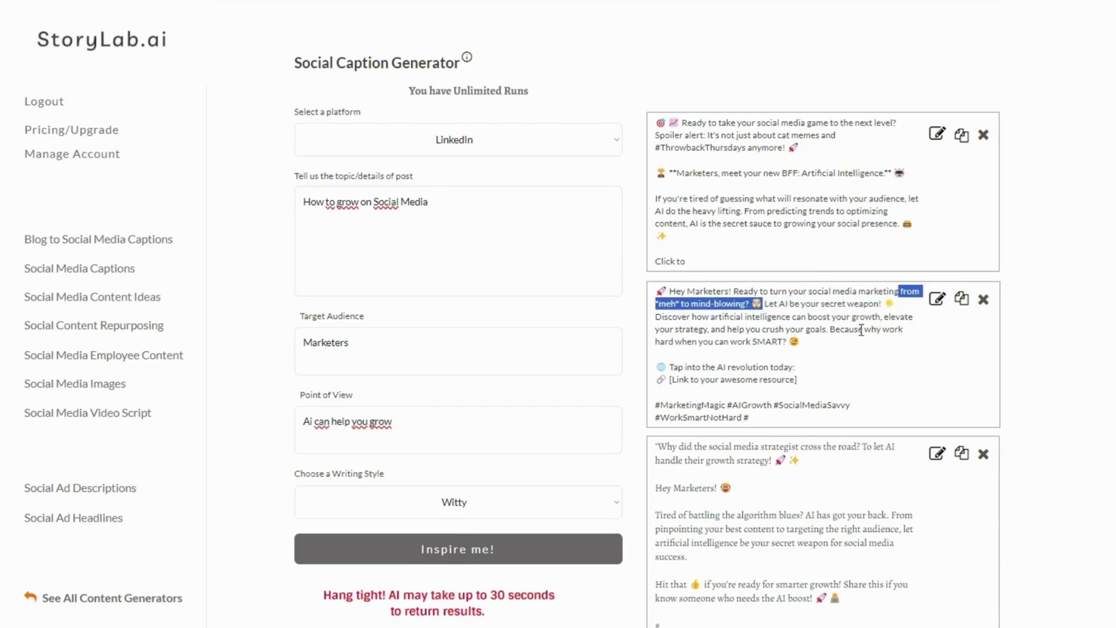
{"action": "scroll", "coordinate": [762, 349], "scroll_direction": "down", "scroll_amount": 2}
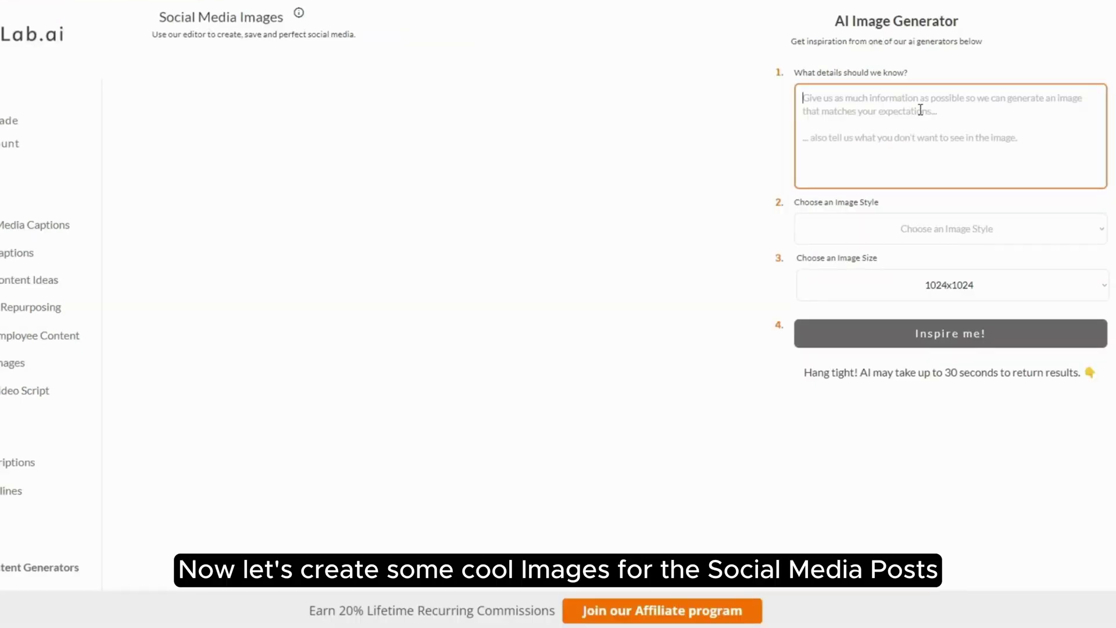
Describe the image as 'young professional creating social media content' in Digital Art style at 1024x1024
{"action": "type", "text": "young pr"}
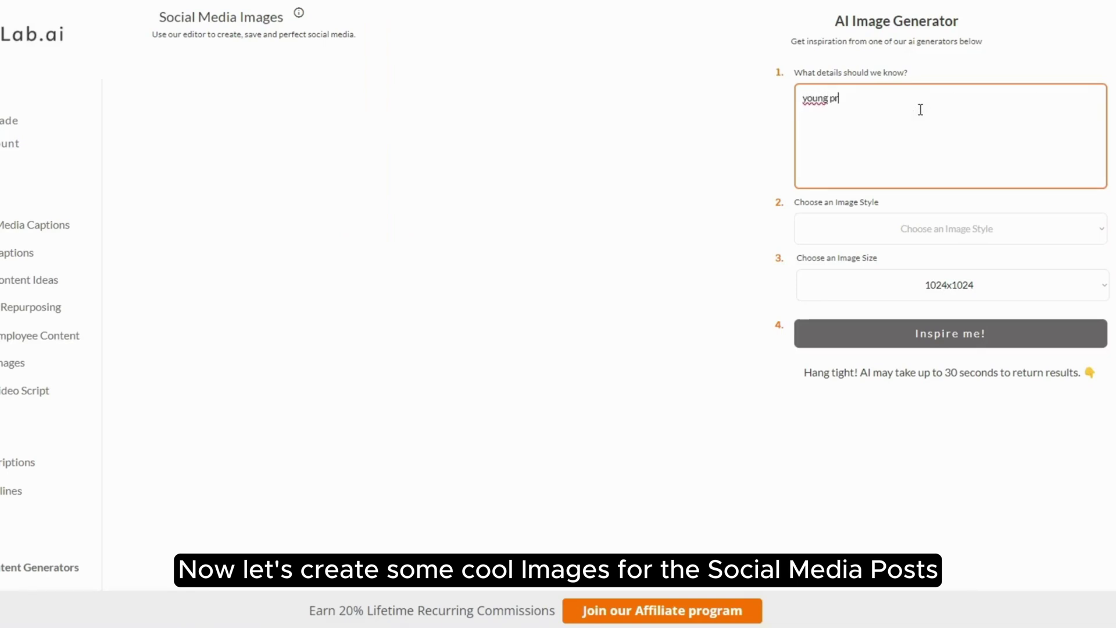
{"action": "type", "text": "ofessional"}
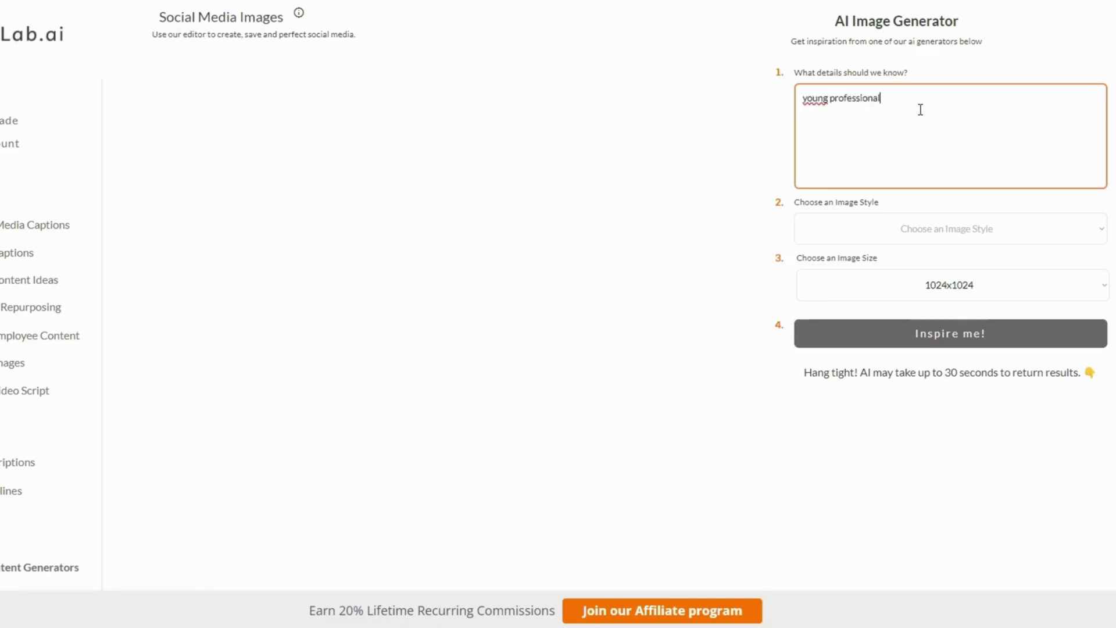
{"action": "type", "text": " creating social media content"}
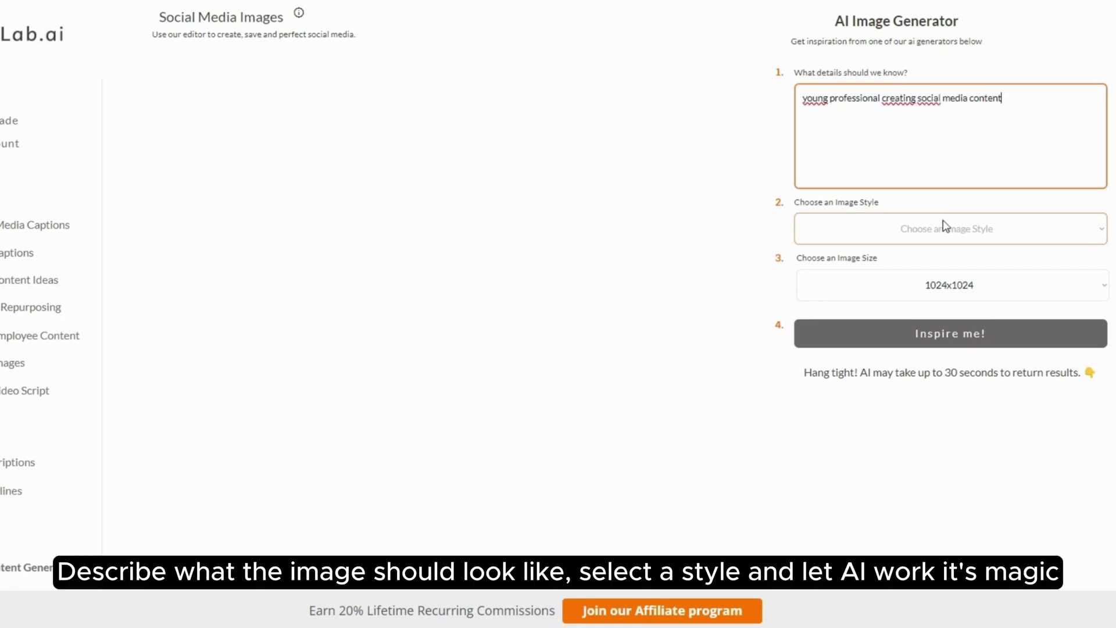
{"action": "left_click", "coordinate": [946, 227]}
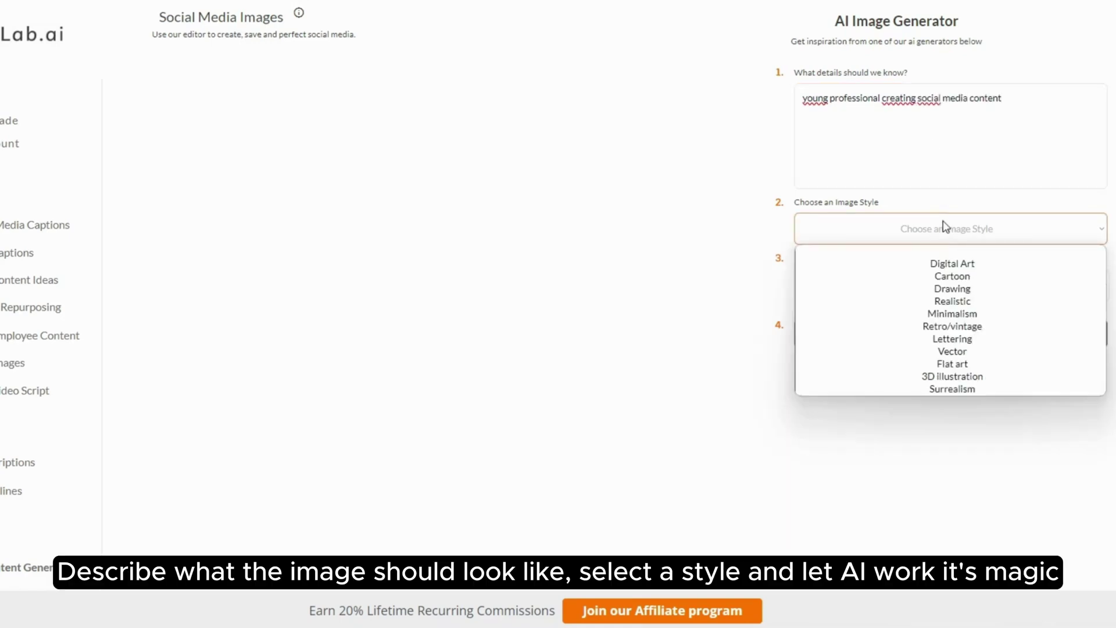
{"action": "left_click", "coordinate": [969, 264]}
{"action": "left_click", "coordinate": [970, 287]}
{"action": "left_click", "coordinate": [968, 318]}
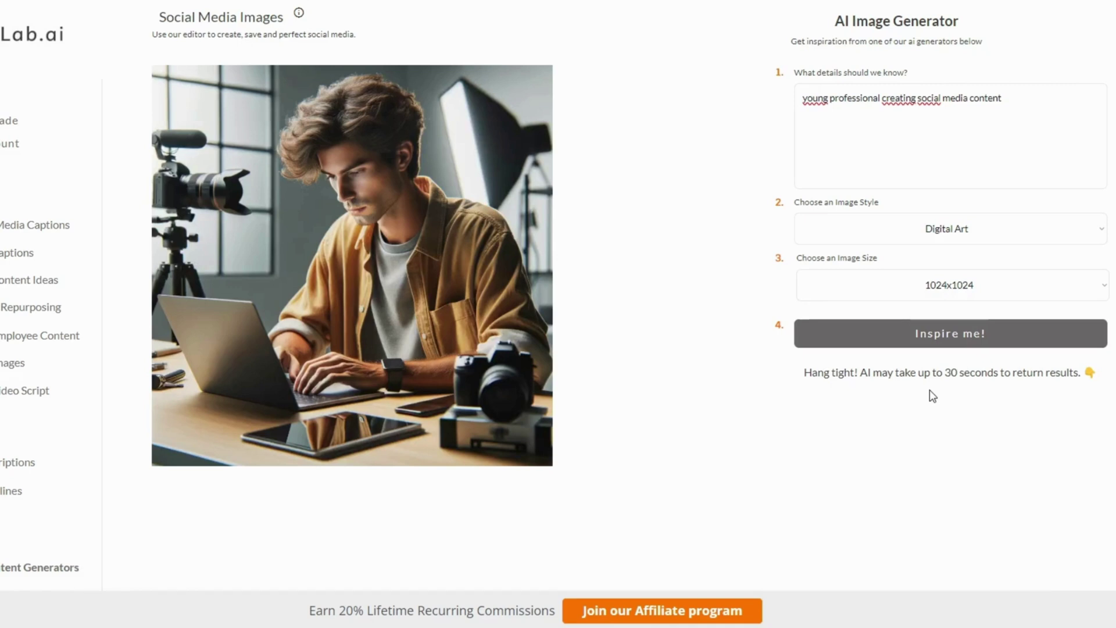
Regenerate the image in Minimalism, then 3D illustration, then Surrealism styles
{"action": "left_click", "coordinate": [967, 232]}
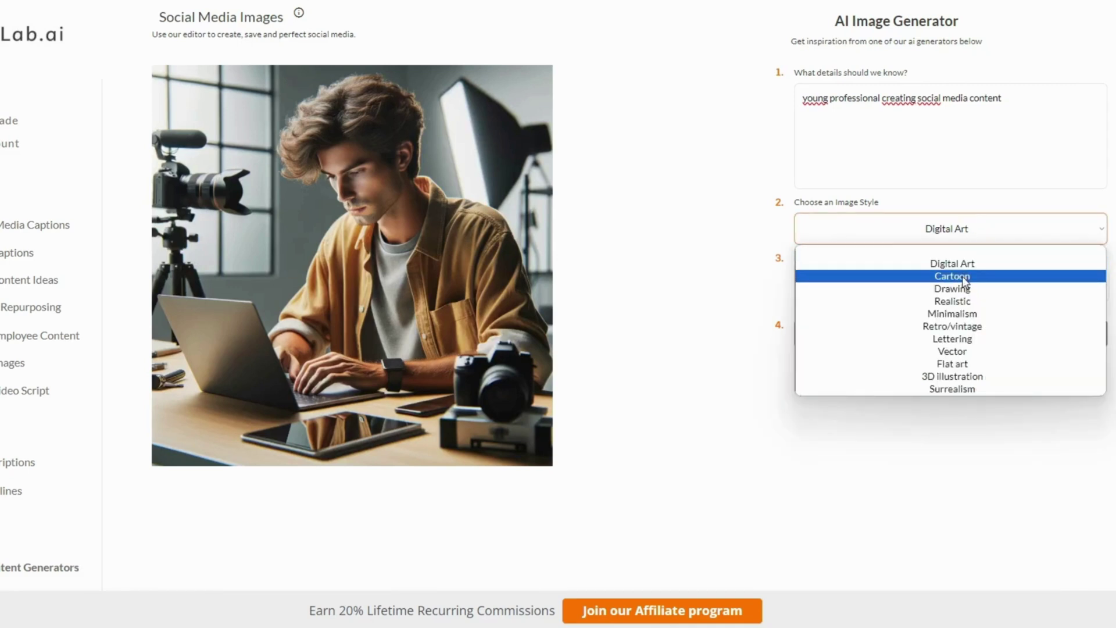
{"action": "left_click", "coordinate": [968, 314]}
{"action": "left_click", "coordinate": [967, 333]}
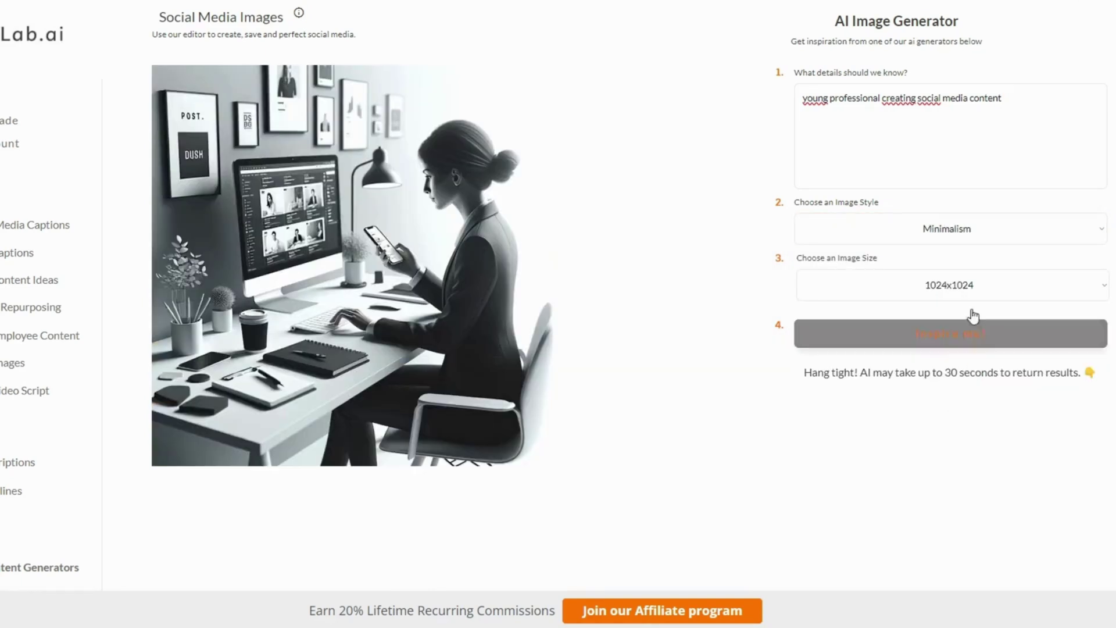
{"action": "left_click", "coordinate": [1003, 233]}
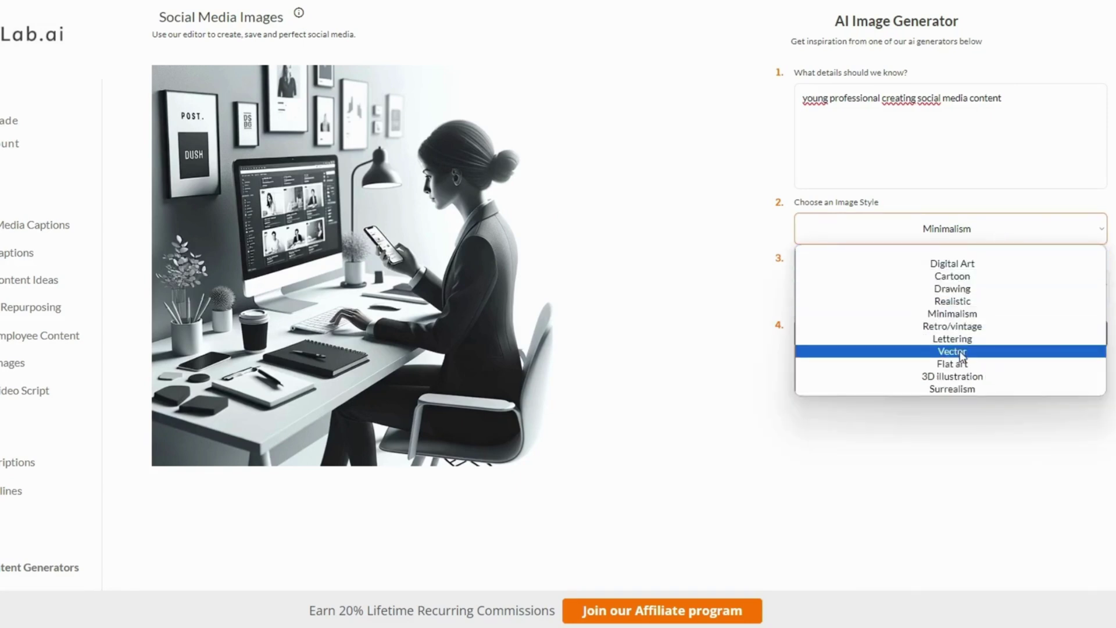
{"action": "left_click", "coordinate": [958, 377]}
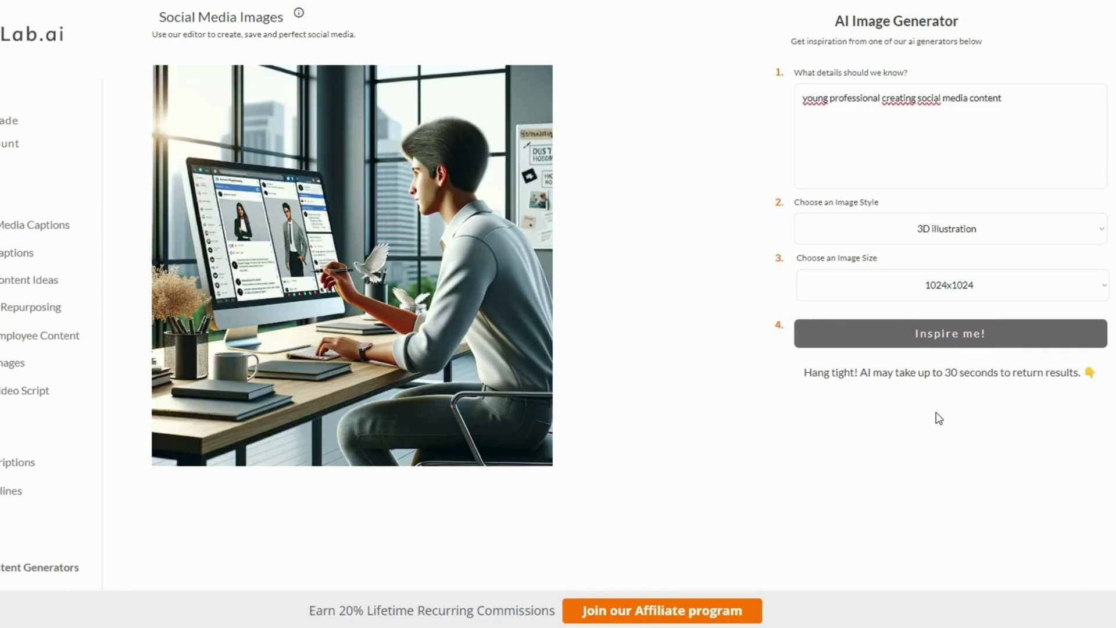
{"action": "left_click", "coordinate": [986, 234]}
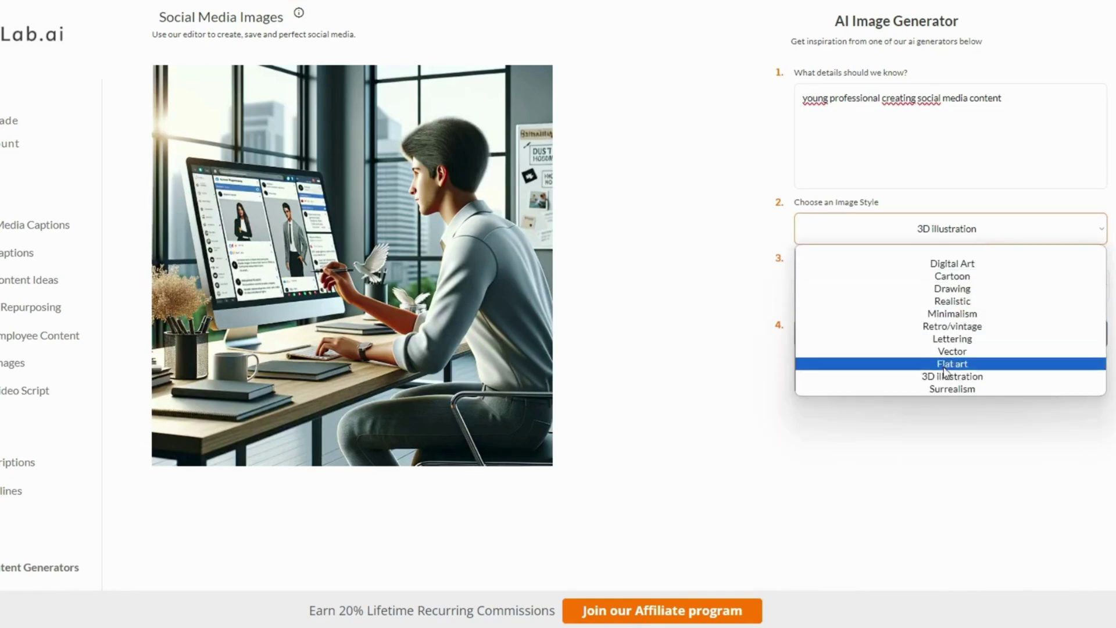
{"action": "left_click", "coordinate": [941, 389]}
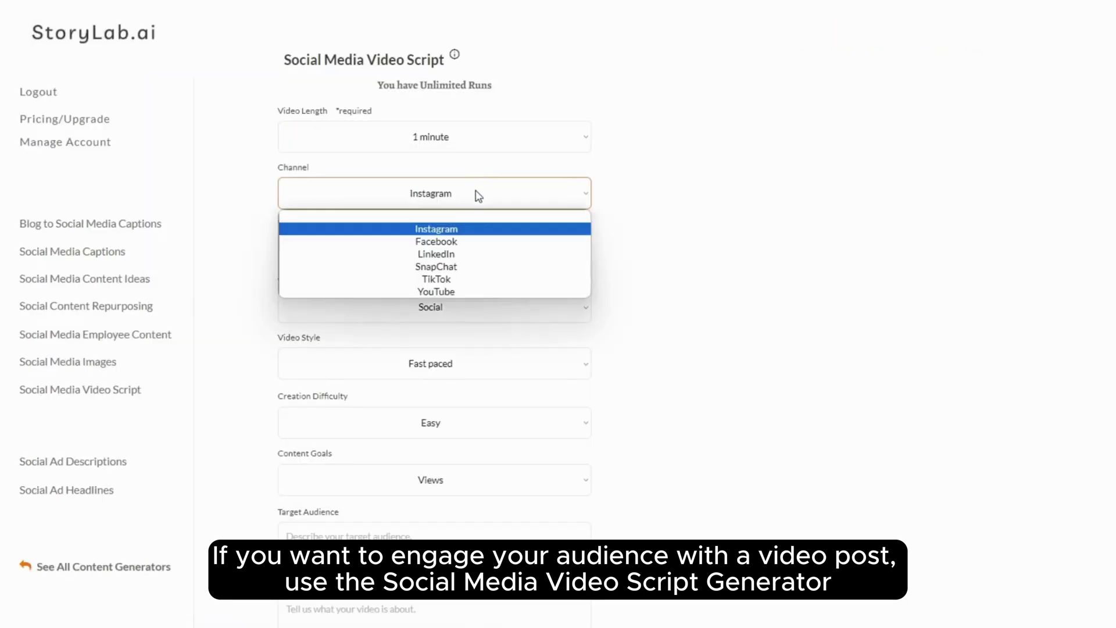
Set LinkedIn channel, Comedic tone, Social type, Funny style, Easy difficulty and Views goal
{"action": "left_click", "coordinate": [452, 259]}
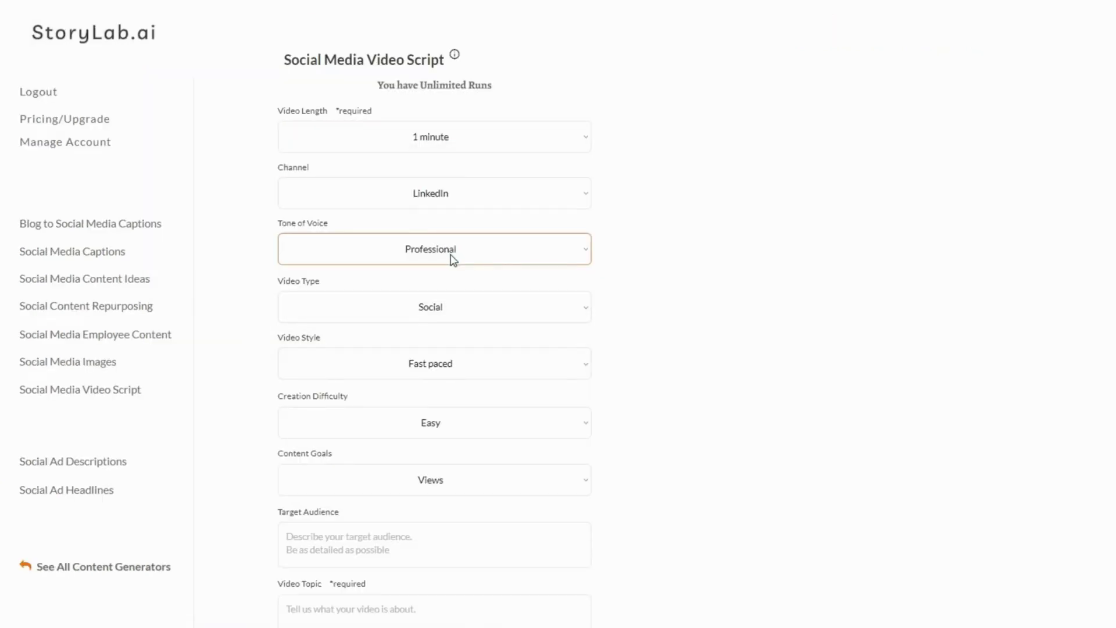
{"action": "left_click", "coordinate": [504, 257]}
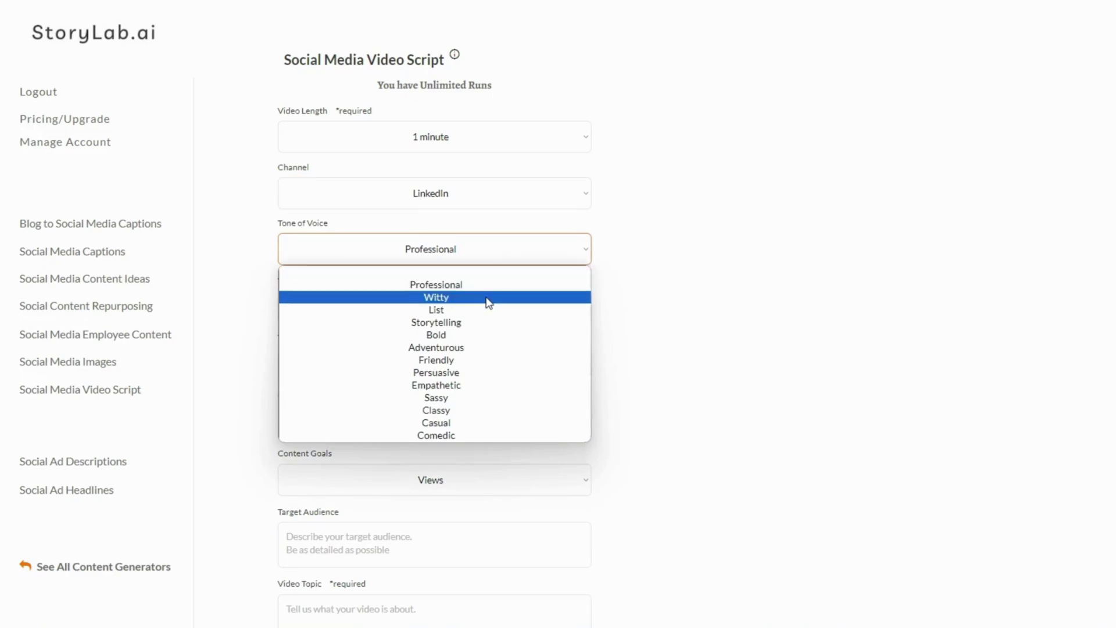
{"action": "left_click", "coordinate": [463, 435]}
{"action": "left_click", "coordinate": [522, 313]}
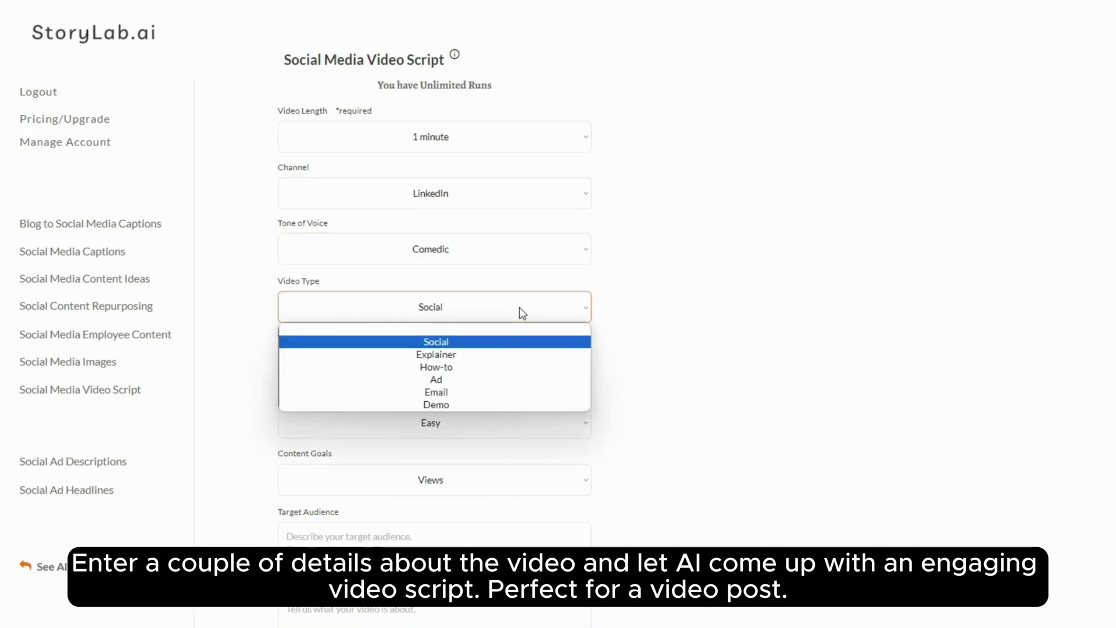
{"action": "left_click", "coordinate": [493, 343]}
{"action": "left_click", "coordinate": [493, 372]}
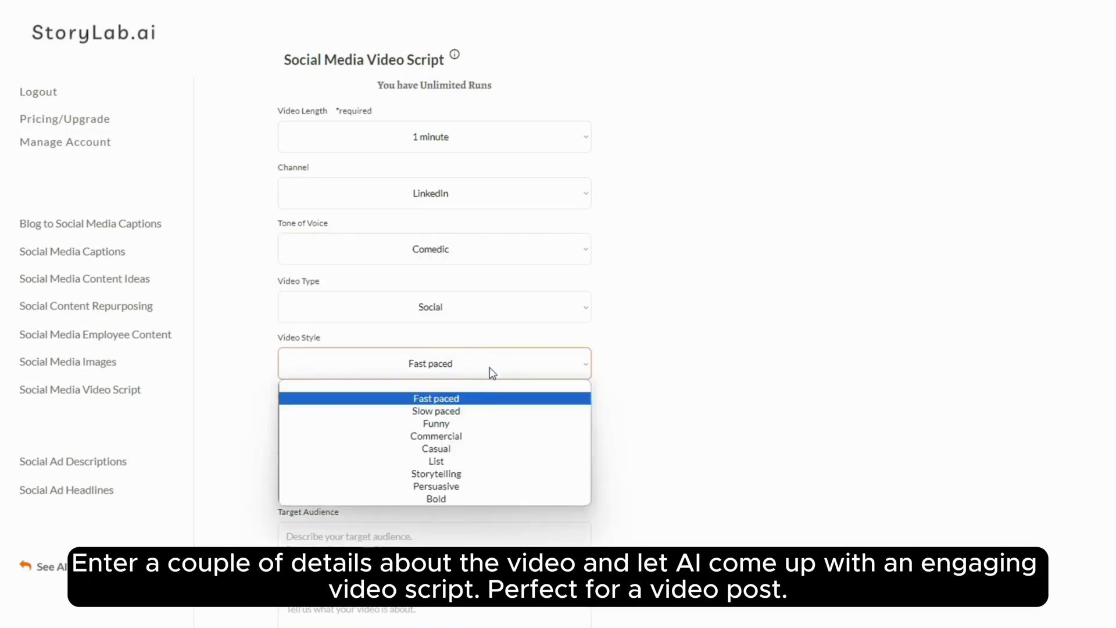
{"action": "left_click", "coordinate": [465, 423]}
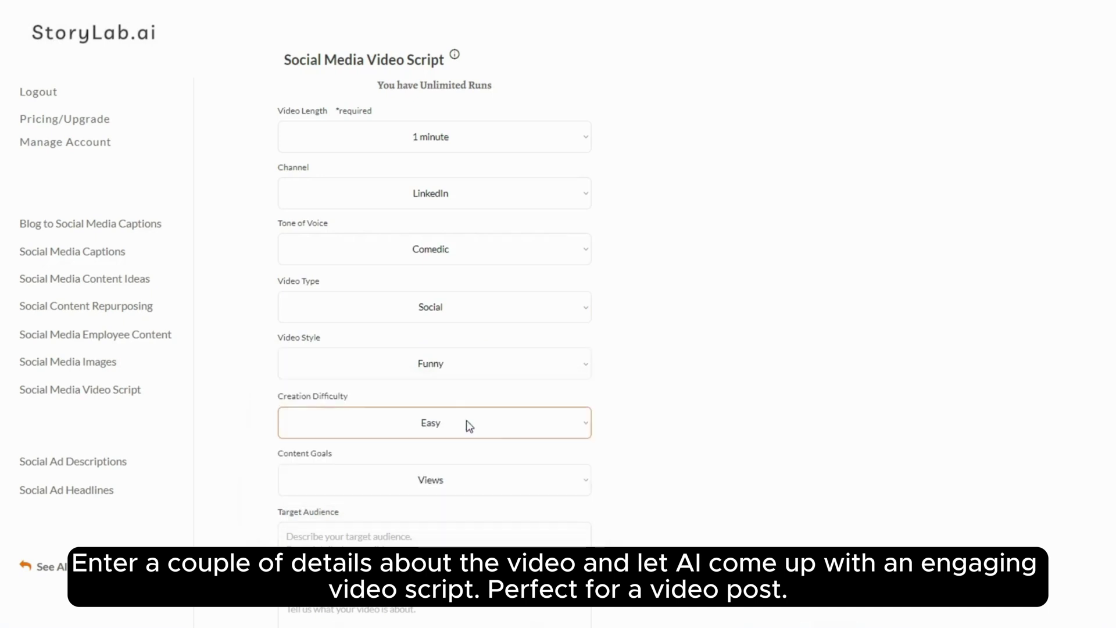
{"action": "left_click", "coordinate": [513, 435]}
{"action": "left_click", "coordinate": [487, 461]}
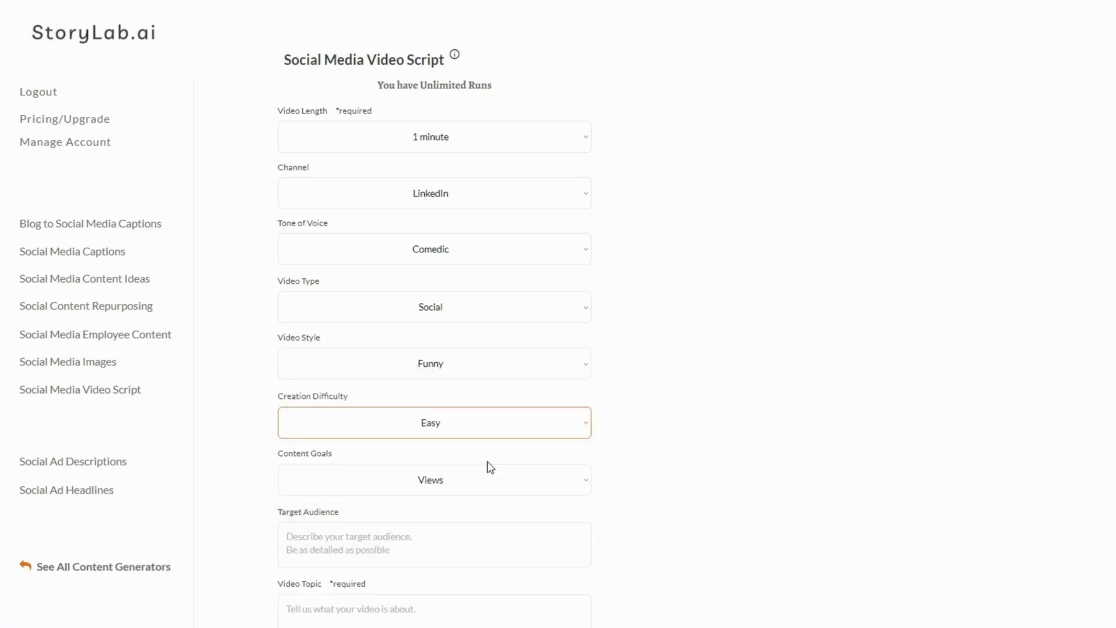
{"action": "scroll", "coordinate": [603, 478], "scroll_direction": "down", "scroll_amount": 2}
{"action": "left_click", "coordinate": [504, 396]}
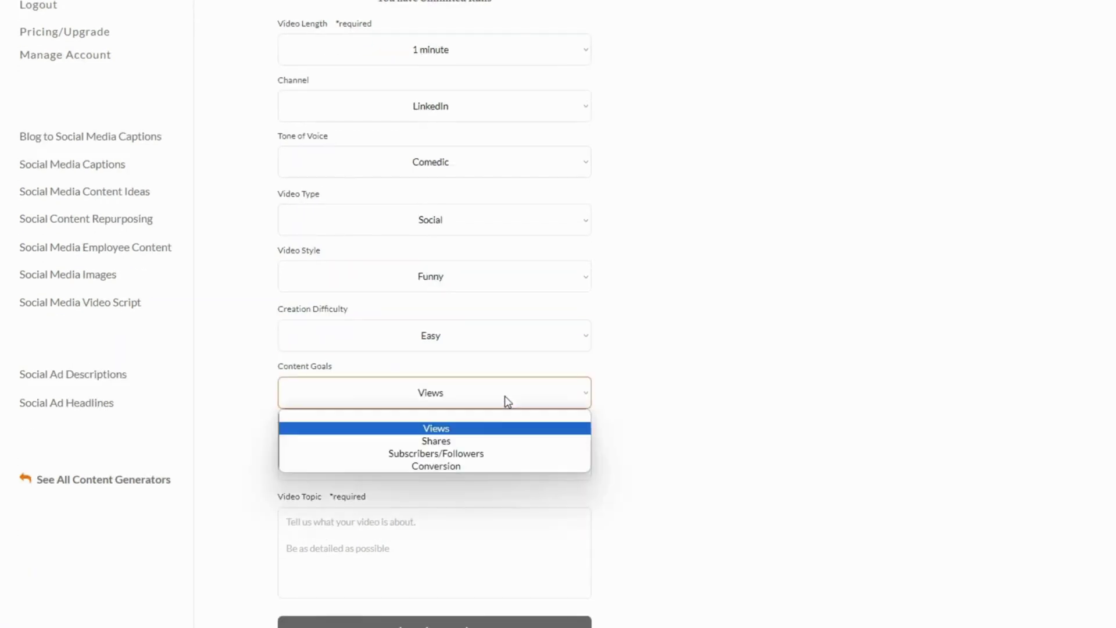
{"action": "left_click", "coordinate": [473, 427]}
Enter 'Marketers' as the audience and 'How to grow on social media' as the topic
{"action": "left_click", "coordinate": [446, 448]}
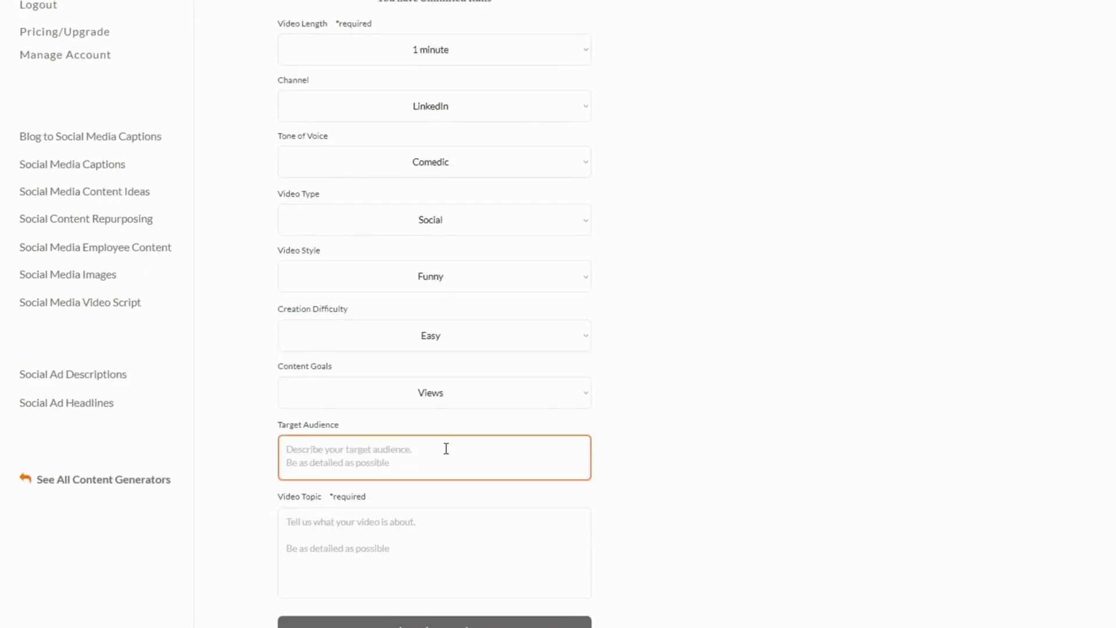
{"action": "type", "text": "Marketers"}
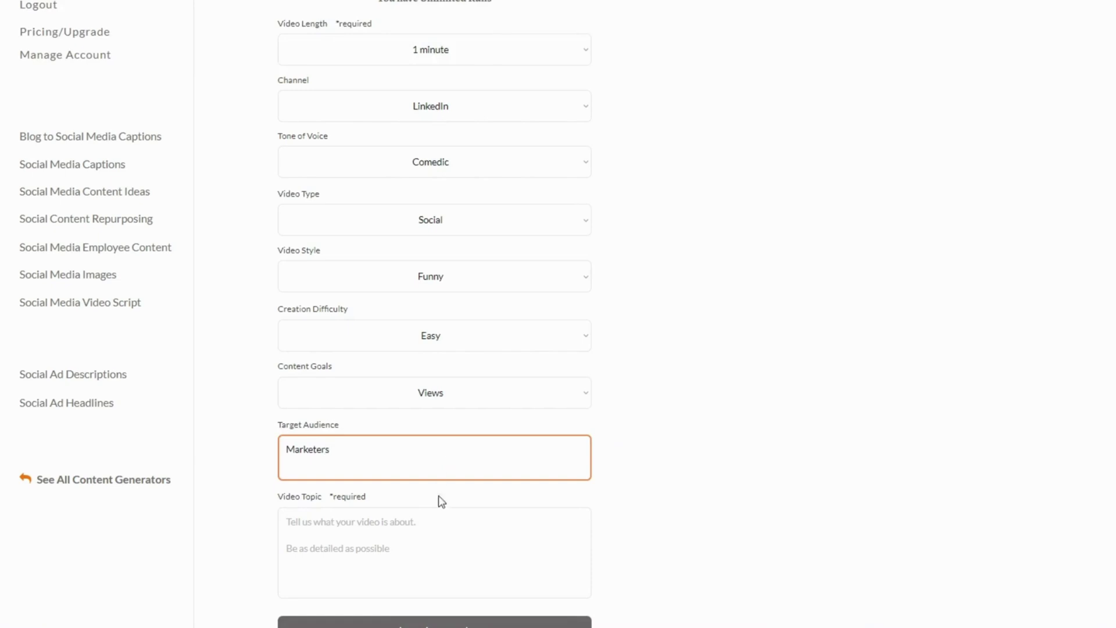
{"action": "left_click", "coordinate": [427, 527]}
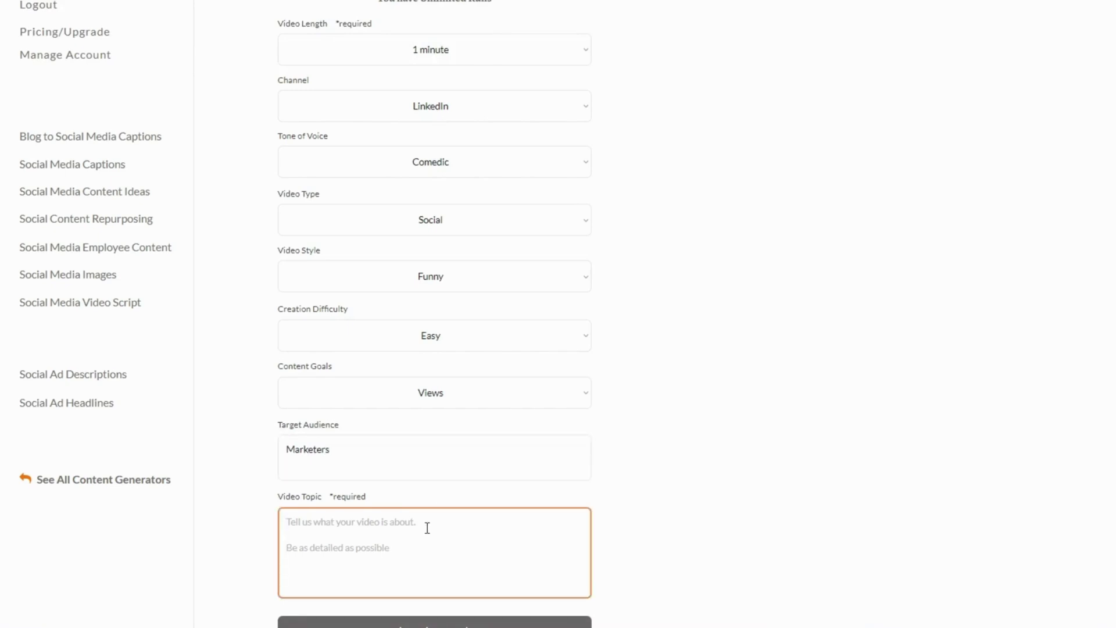
{"action": "type", "text": "How to gro"}
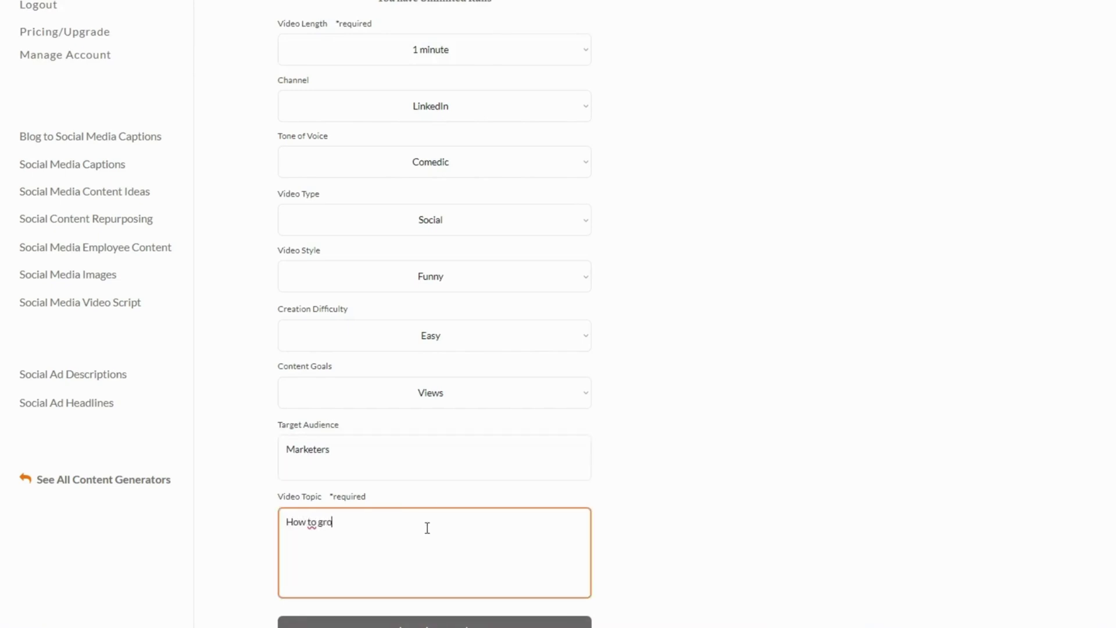
{"action": "type", "text": "w dn social media"}
{"action": "scroll", "coordinate": [427, 528], "scroll_direction": "down", "scroll_amount": 3}
Generate the comedic video script and read it through to its 'Like, Comment, and Share!' ending
{"action": "left_click", "coordinate": [426, 549]}
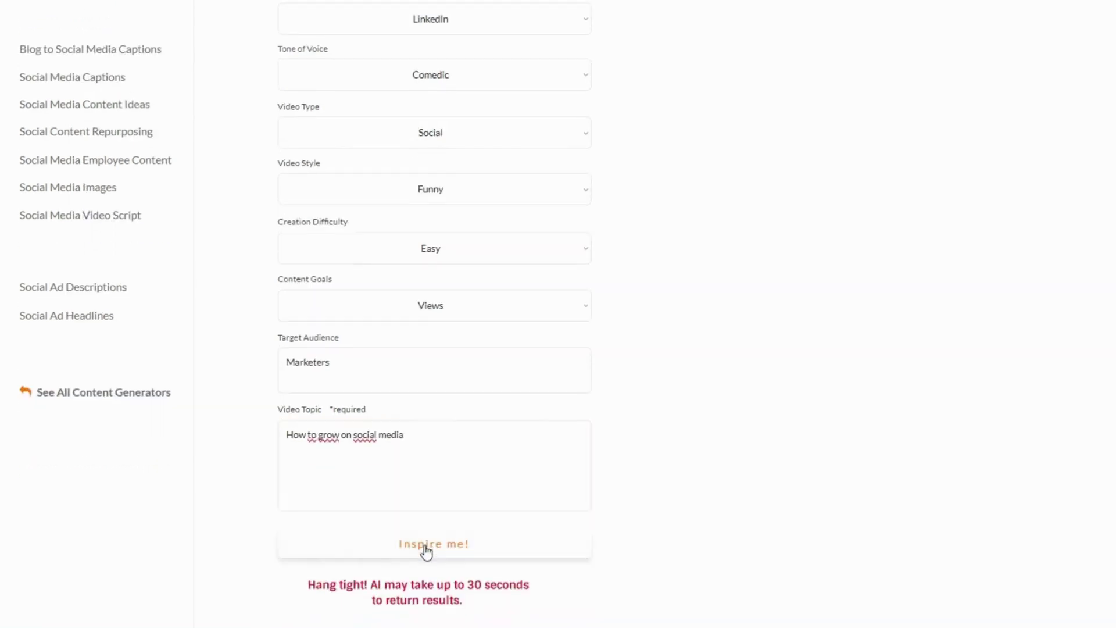
{"action": "scroll", "coordinate": [814, 426], "scroll_direction": "up", "scroll_amount": 3}
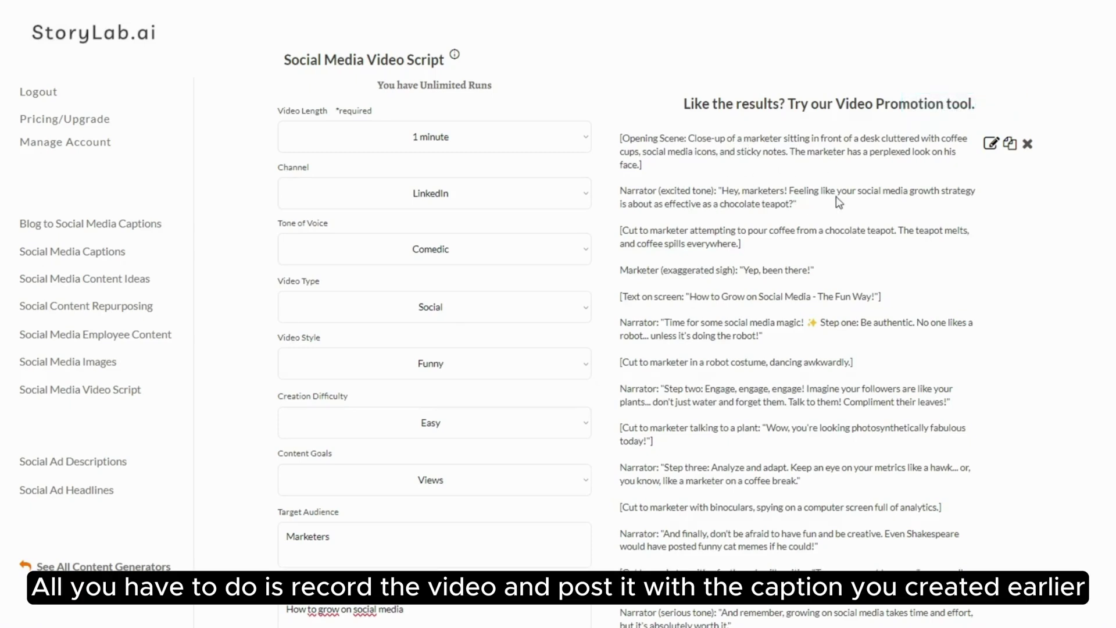
{"action": "scroll", "coordinate": [825, 214], "scroll_direction": "down", "scroll_amount": 2}
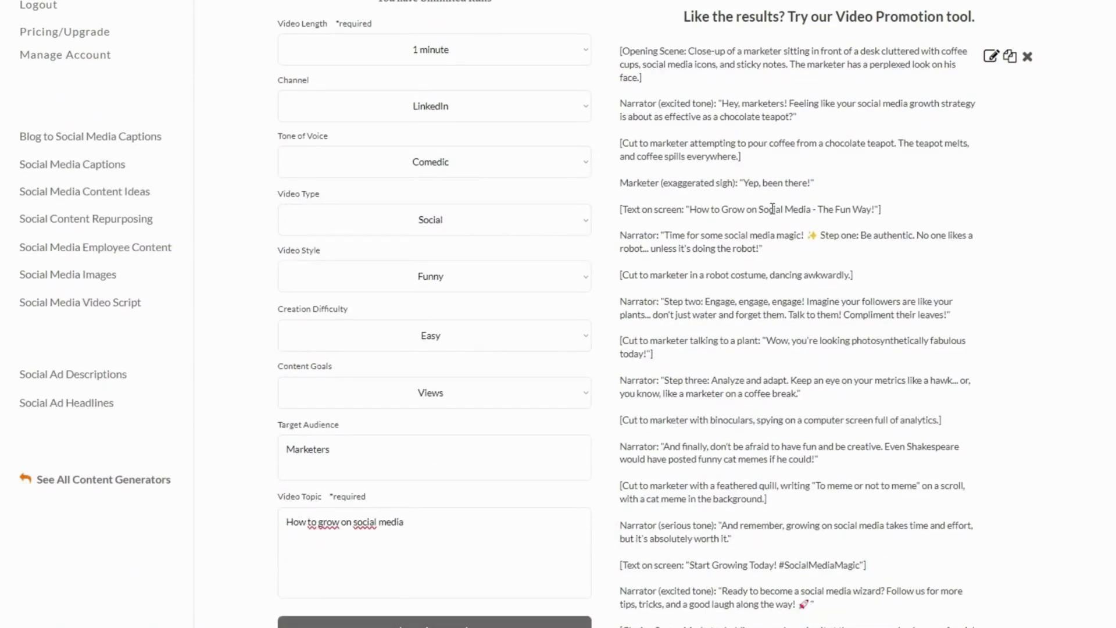
{"action": "scroll", "coordinate": [771, 208], "scroll_direction": "down", "scroll_amount": 2}
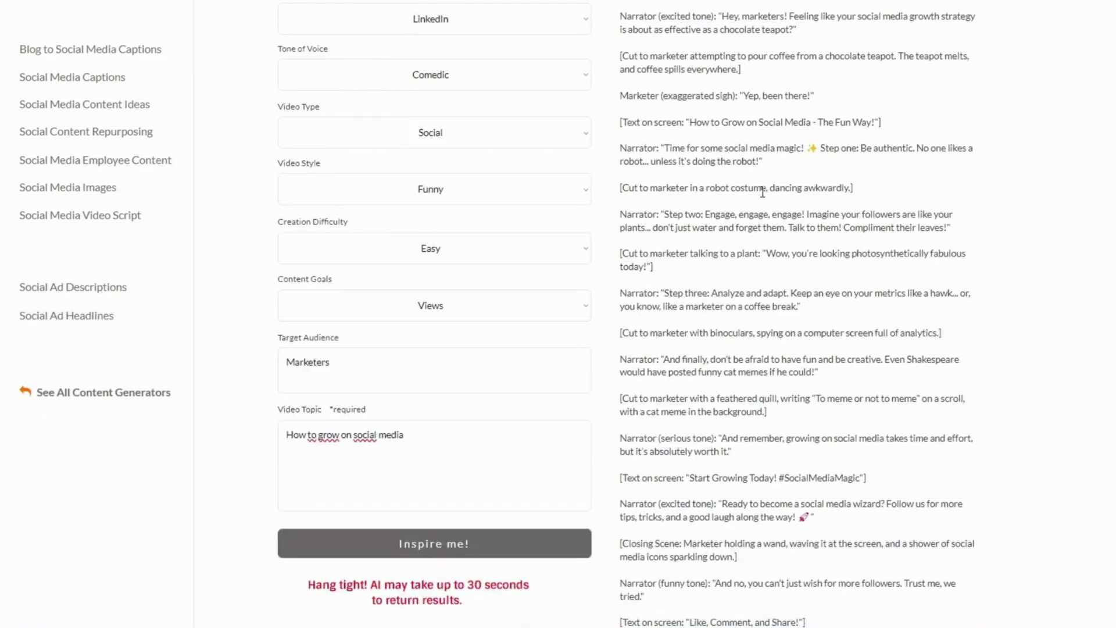
{"action": "scroll", "coordinate": [665, 264], "scroll_direction": "down", "scroll_amount": 2}
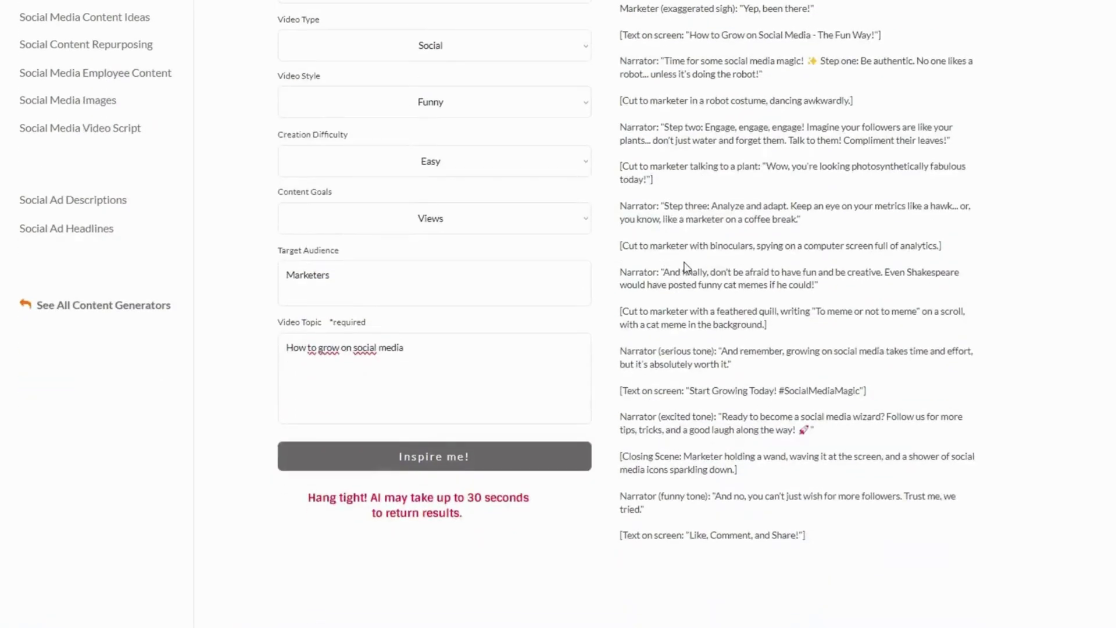
{"action": "scroll", "coordinate": [691, 264], "scroll_direction": "up", "scroll_amount": 2}
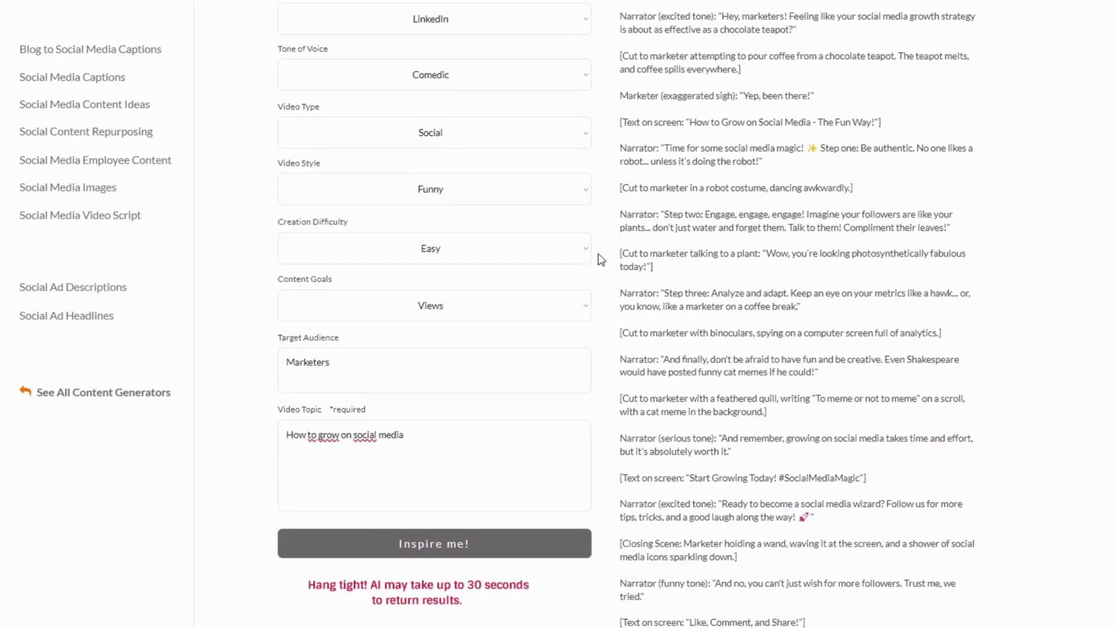
{"action": "left_click", "coordinate": [531, 198]}
Change the video style to Fast paced and the tone to Witty, then regenerate the script
{"action": "left_click", "coordinate": [478, 225]}
{"action": "scroll", "coordinate": [506, 254], "scroll_direction": "up", "scroll_amount": 2}
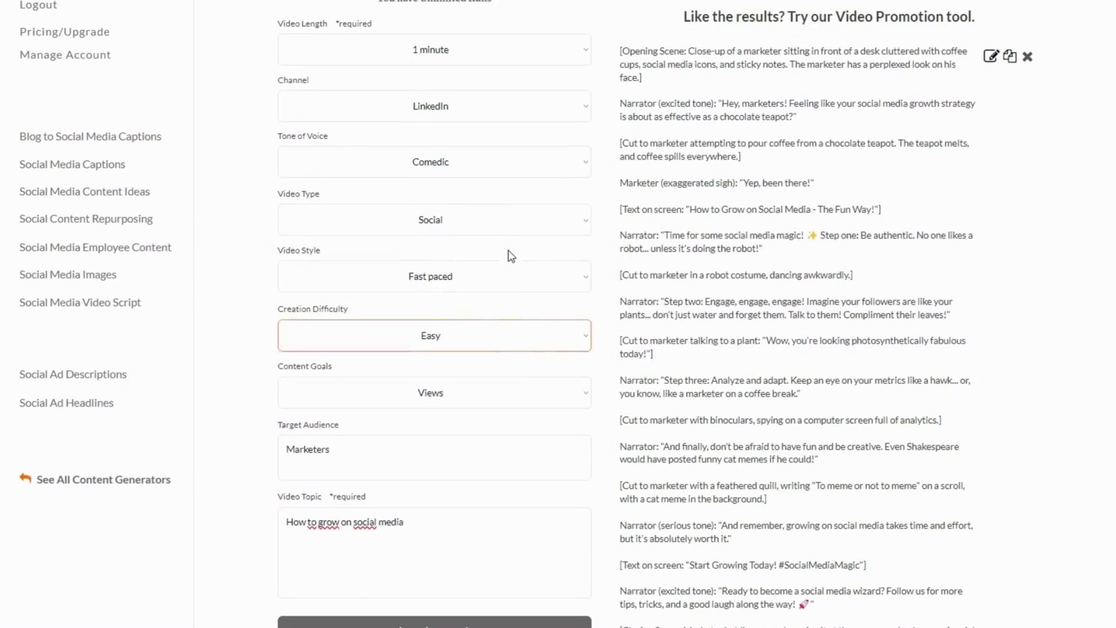
{"action": "left_click", "coordinate": [477, 173]}
{"action": "left_click", "coordinate": [456, 210]}
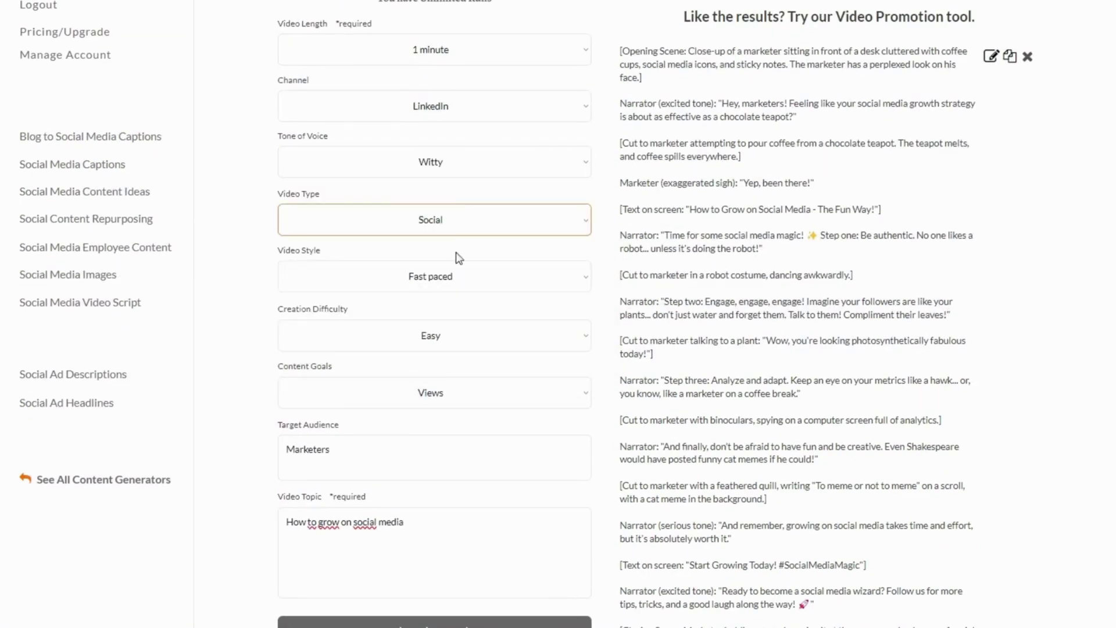
{"action": "scroll", "coordinate": [453, 459], "scroll_direction": "down", "scroll_amount": 2}
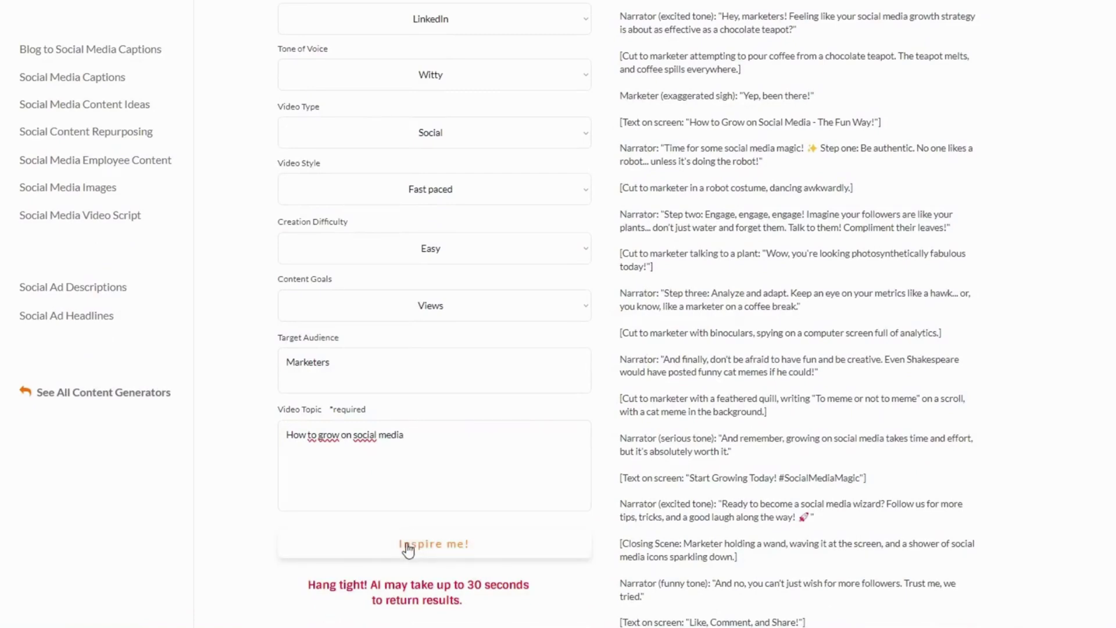
{"action": "left_click", "coordinate": [408, 547]}
Read the new script down to its #SocialMediaMaster ending and select the tweet's link
{"action": "scroll", "coordinate": [1110, 450], "scroll_direction": "up", "scroll_amount": 2}
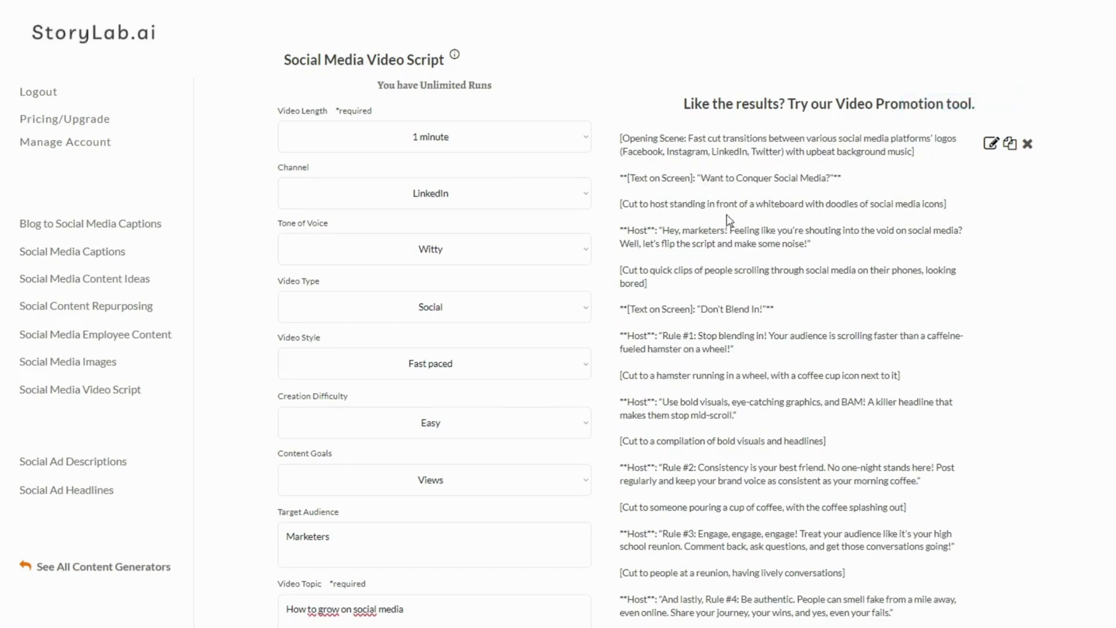
{"action": "scroll", "coordinate": [822, 219], "scroll_direction": "down", "scroll_amount": 2}
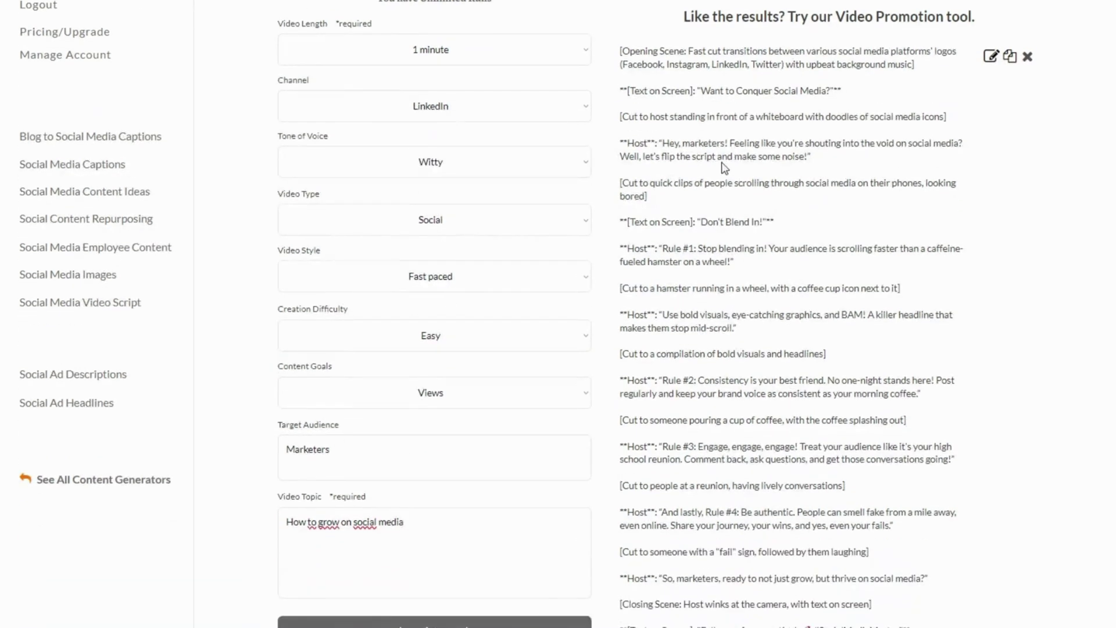
{"action": "scroll", "coordinate": [679, 265], "scroll_direction": "down", "scroll_amount": 2}
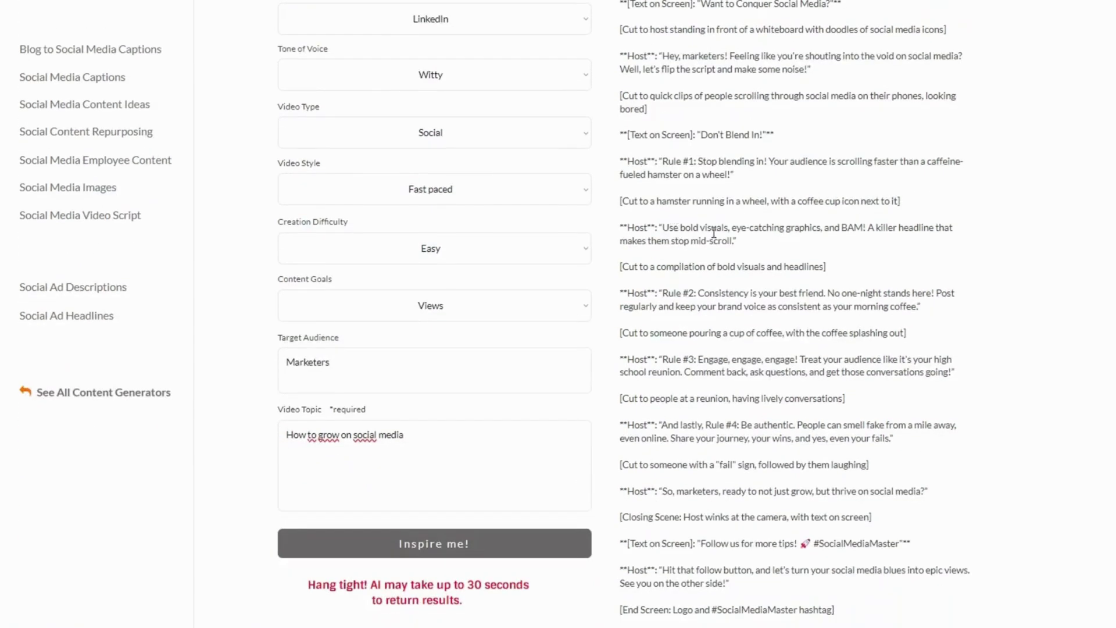
{"action": "scroll", "coordinate": [711, 233], "scroll_direction": "down", "scroll_amount": 2}
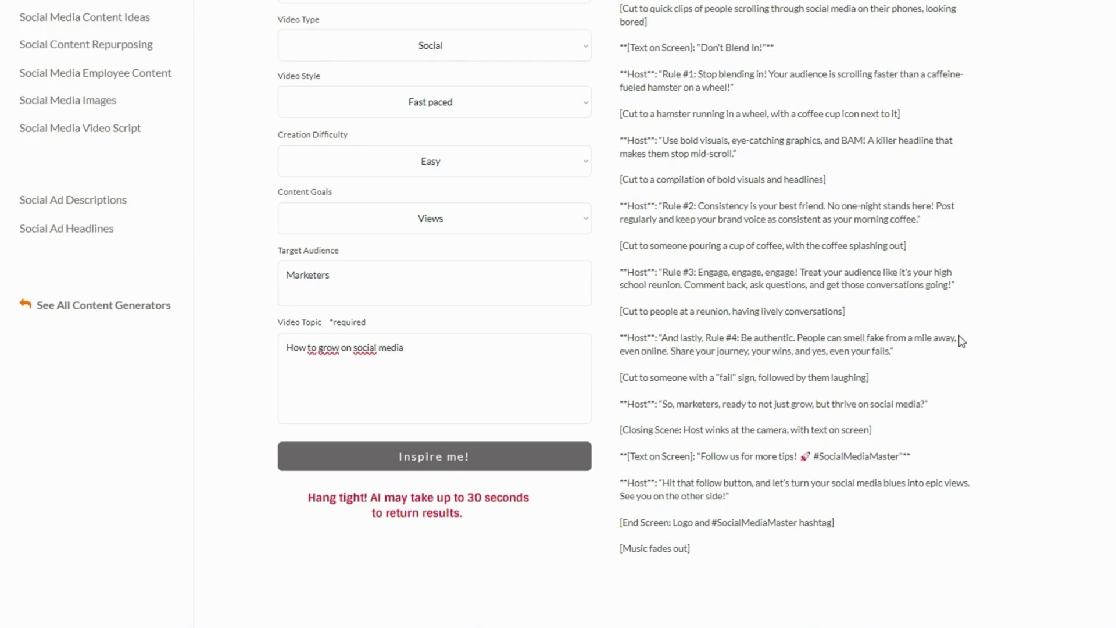
{"action": "left_click_drag", "start_coordinate": [958, 338], "coordinate": [627, 340]}
{"action": "left_click", "coordinate": [939, 396]}
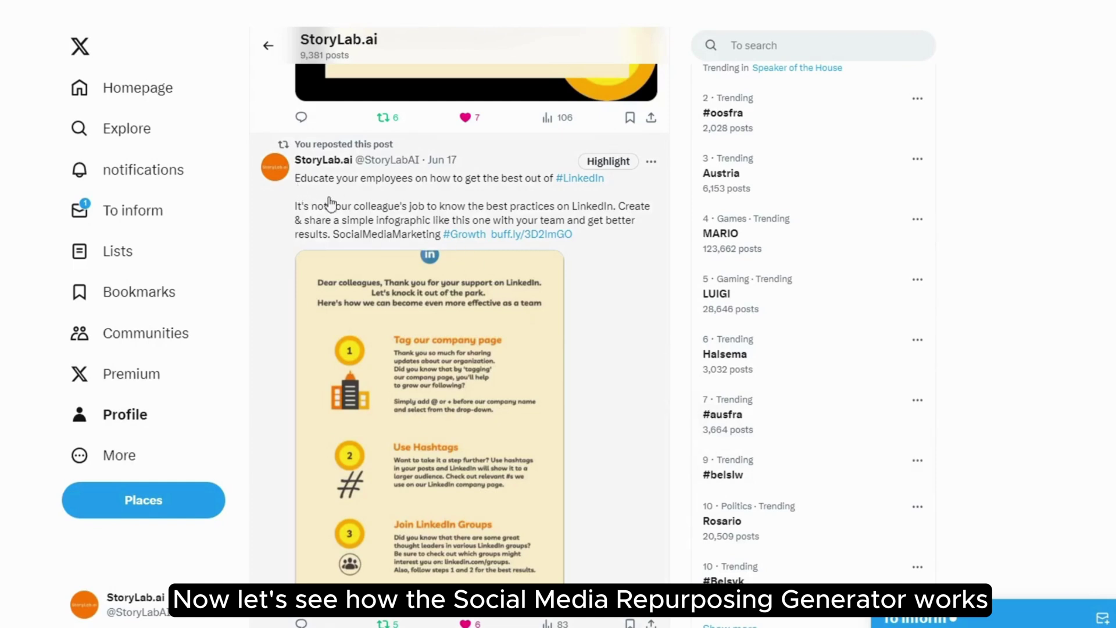
{"action": "left_click_drag", "start_coordinate": [584, 235], "coordinate": [294, 180]}
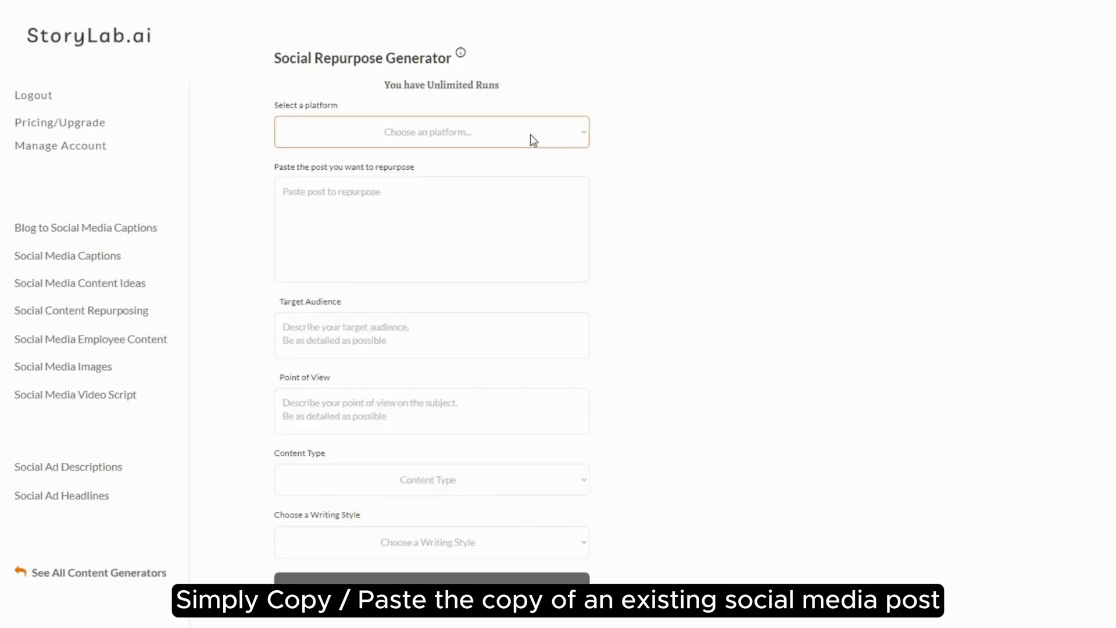
Choose LinkedIn as the platform and paste the post, deleting its shortened link
{"action": "left_click", "coordinate": [529, 134]}
{"action": "left_click", "coordinate": [480, 168]}
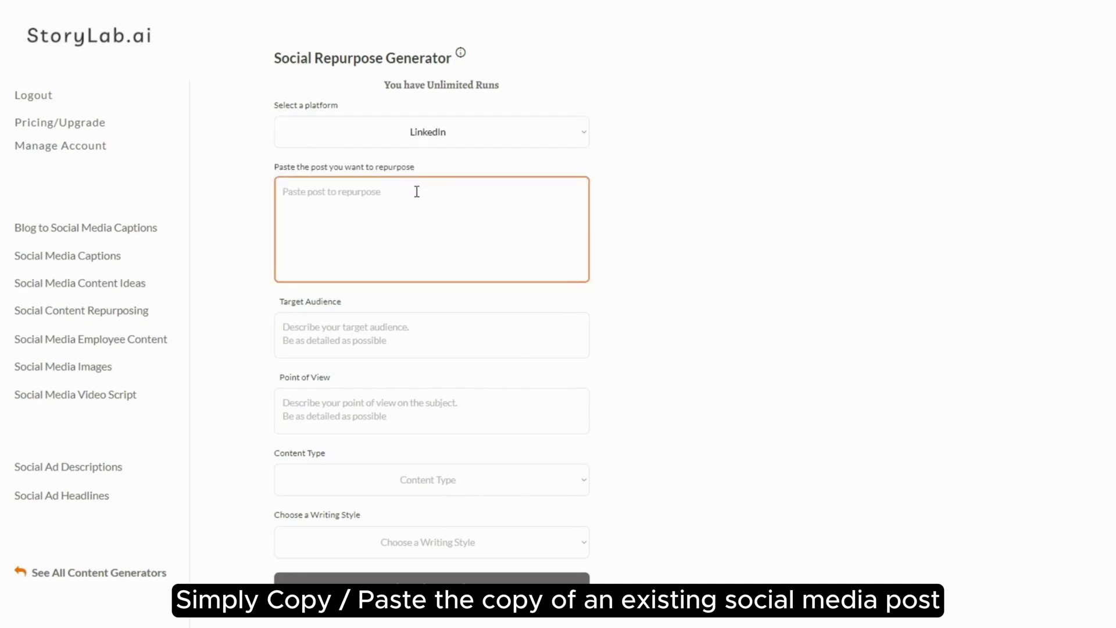
{"action": "type", "text": "Educate your employees on how to get the best out of #LinkedIn  It's not your colleague's job to know the best practices on LinkedIn. Create & share a simple infographic like this one with your team and get better results. SocialMediaMarketing #Growth https://buff.ly/3D2lmGO"}
{"action": "left_click_drag", "start_coordinate": [368, 259], "coordinate": [286, 263]}
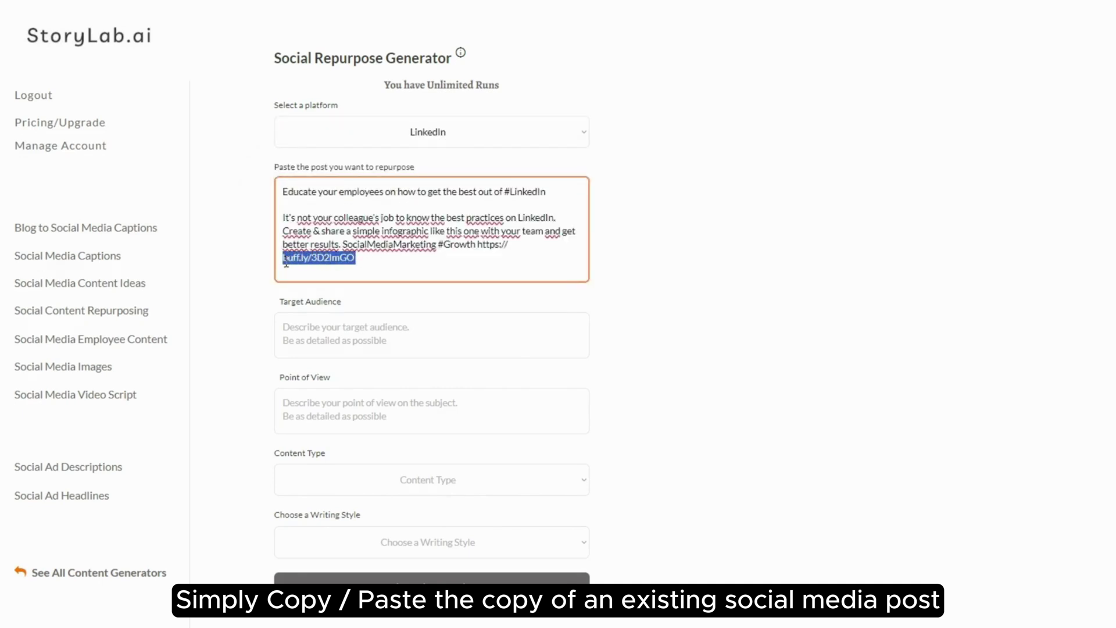
{"action": "key", "text": "BackSpace"}
{"action": "key", "text": "BackSpace"}
{"action": "key", "text": "BackSpace"}
{"action": "key", "text": "BackSpace"}
{"action": "key", "text": "BackSpace"}
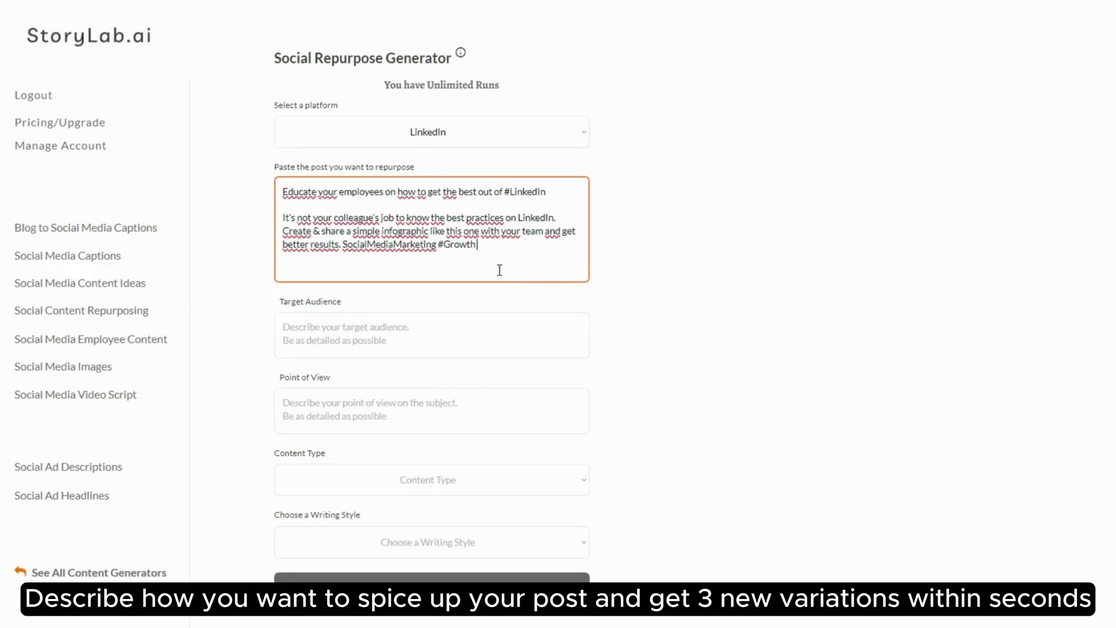
{"action": "scroll", "coordinate": [488, 265], "scroll_direction": "down", "scroll_amount": 2}
Enter 'Marketers' as the audience and copy 'Educate your employees' into Point of View
{"action": "left_click", "coordinate": [472, 258]}
{"action": "type", "text": "marketers"}
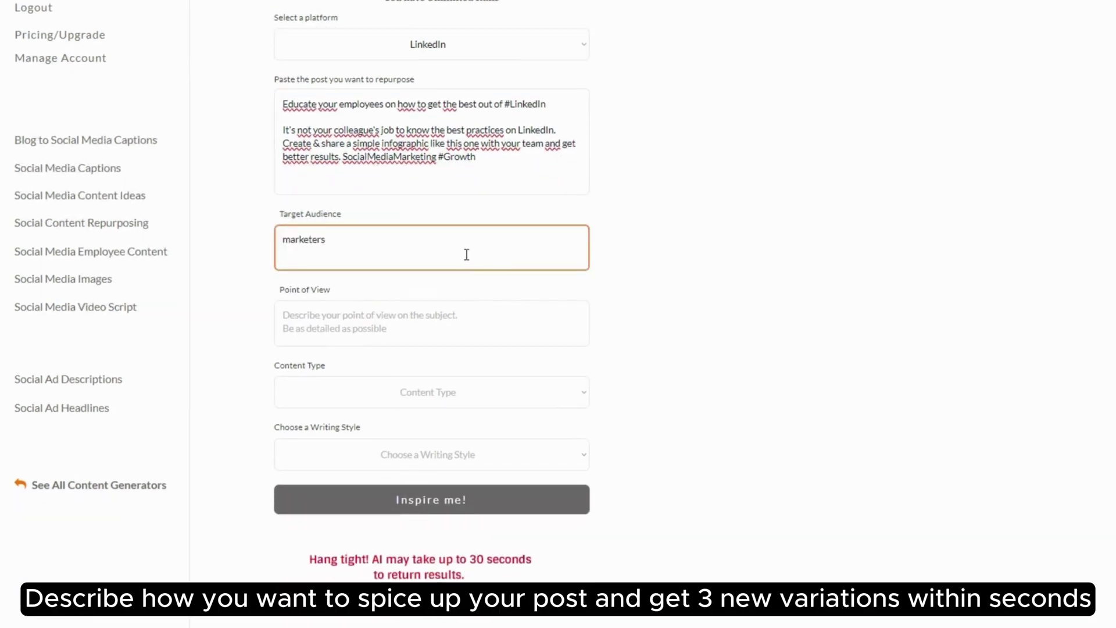
{"action": "left_click", "coordinate": [411, 313]}
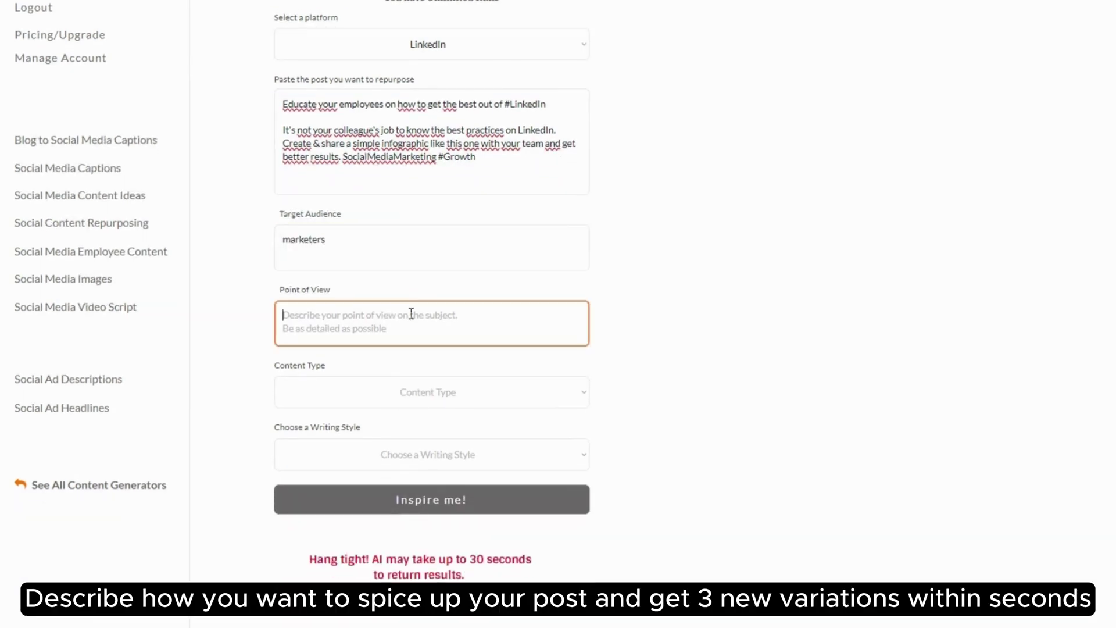
{"action": "left_click", "coordinate": [384, 105]}
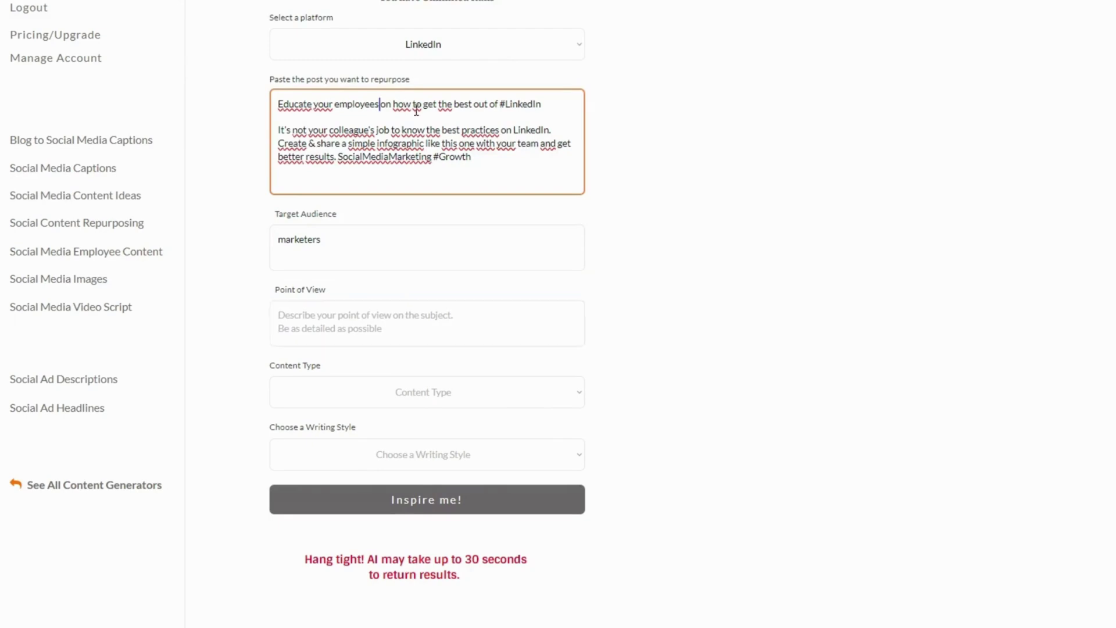
{"action": "key", "text": "shift+Home"}
{"action": "key", "text": "ctrl+c"}
{"action": "left_click", "coordinate": [351, 263]}
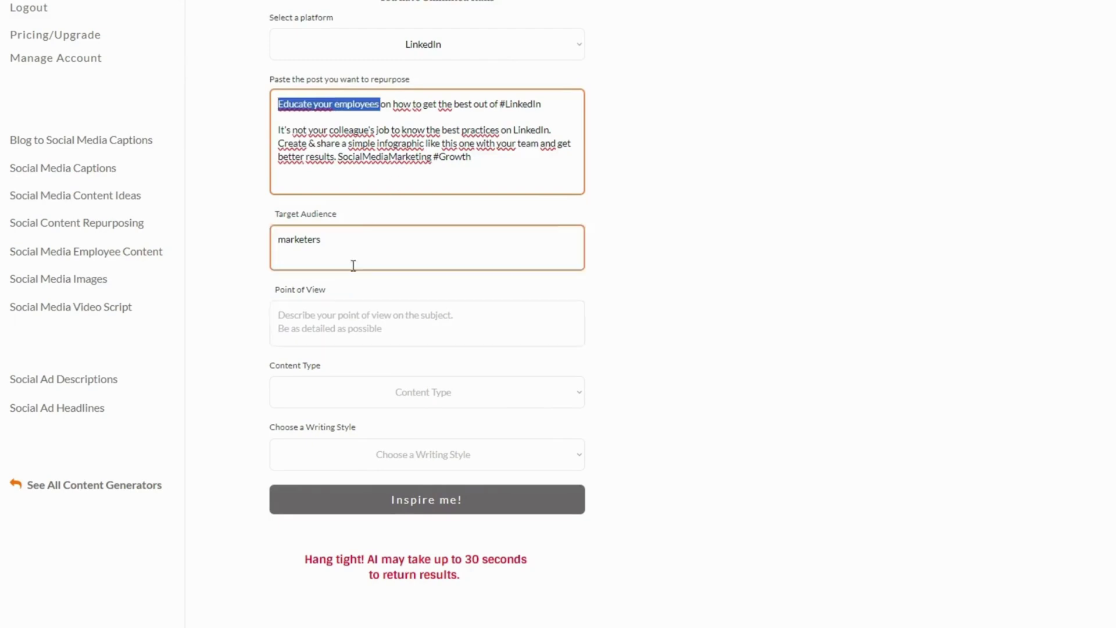
{"action": "left_click", "coordinate": [378, 337]}
{"action": "key", "text": "ctrl+v"}
Choose Educational as the content type and Comedic as the writing style
{"action": "left_click", "coordinate": [408, 393]}
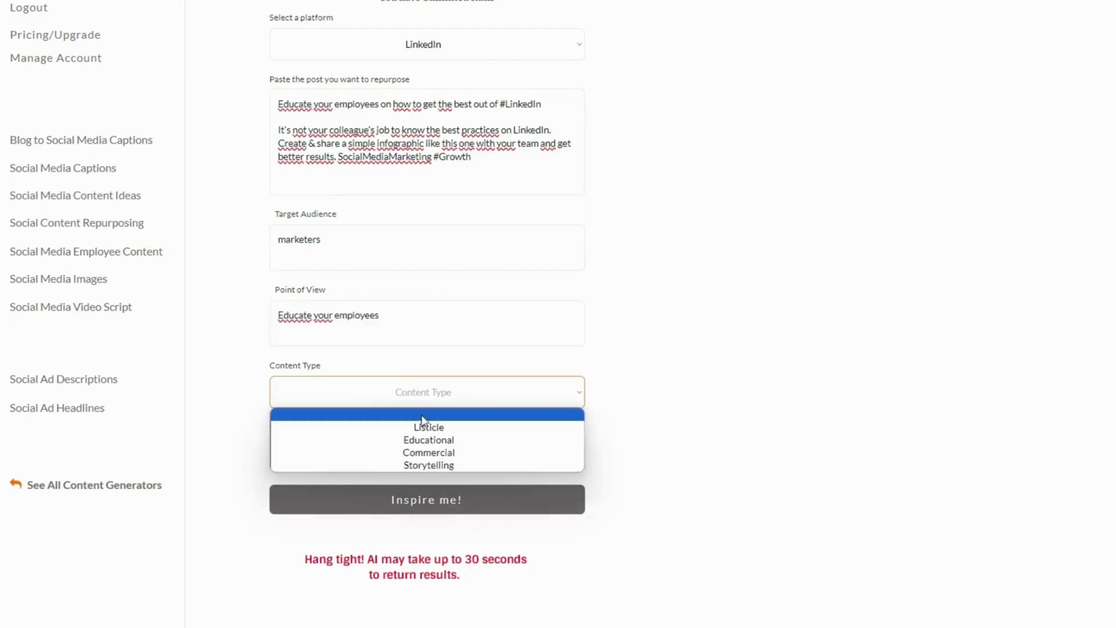
{"action": "left_click", "coordinate": [435, 440]}
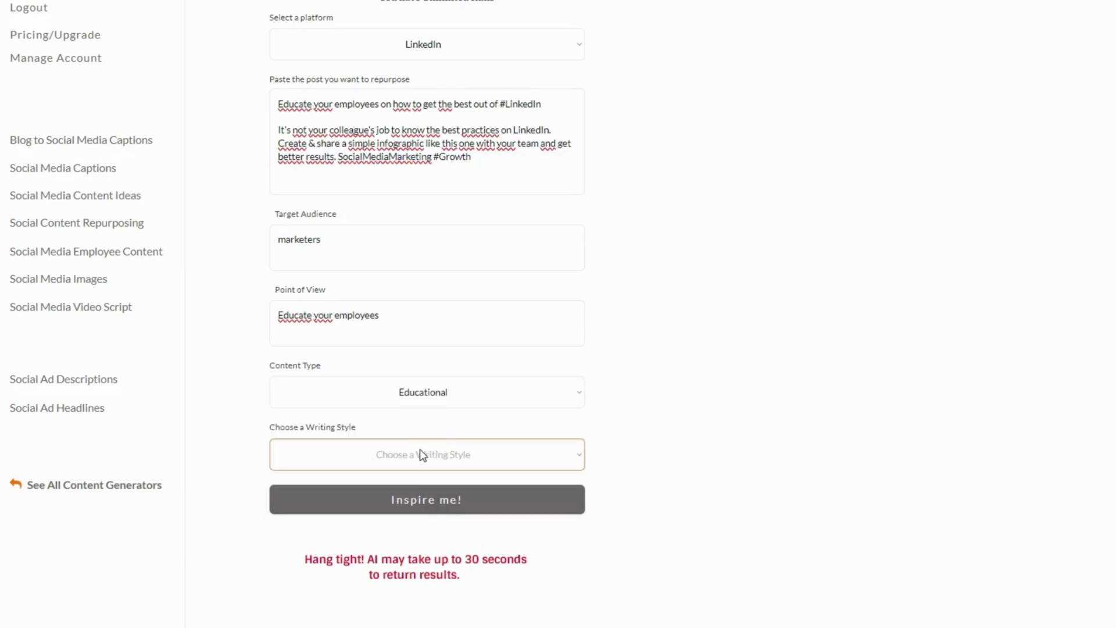
{"action": "left_click", "coordinate": [421, 452]}
{"action": "left_click", "coordinate": [441, 430]}
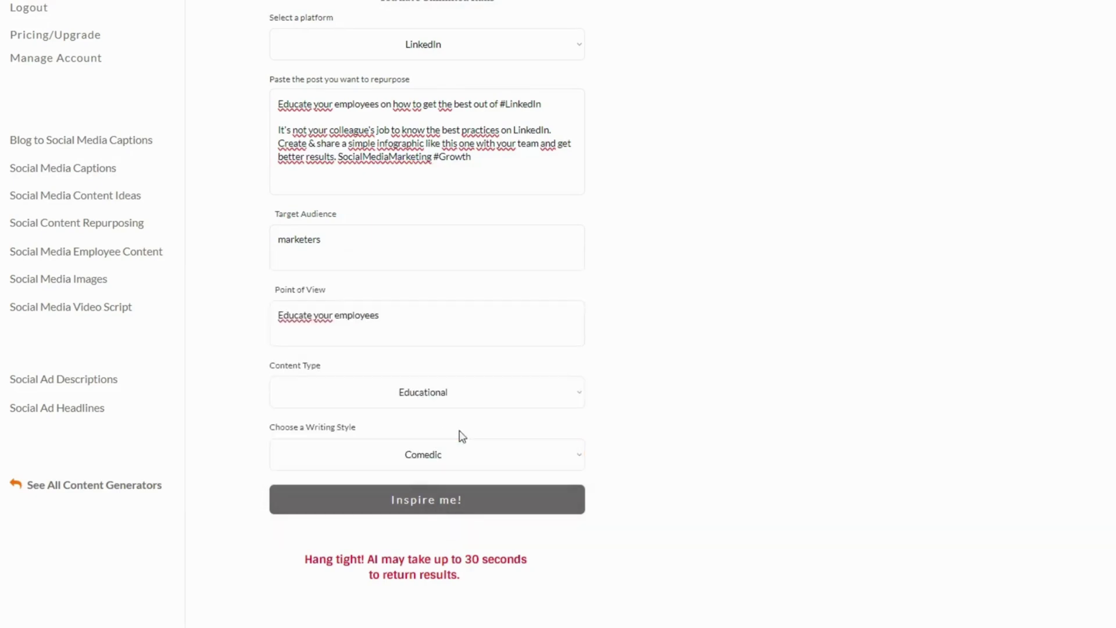
{"action": "scroll", "coordinate": [717, 475], "scroll_direction": "up", "scroll_amount": 1}
{"action": "scroll", "coordinate": [717, 475], "scroll_direction": "up", "scroll_amount": 3}
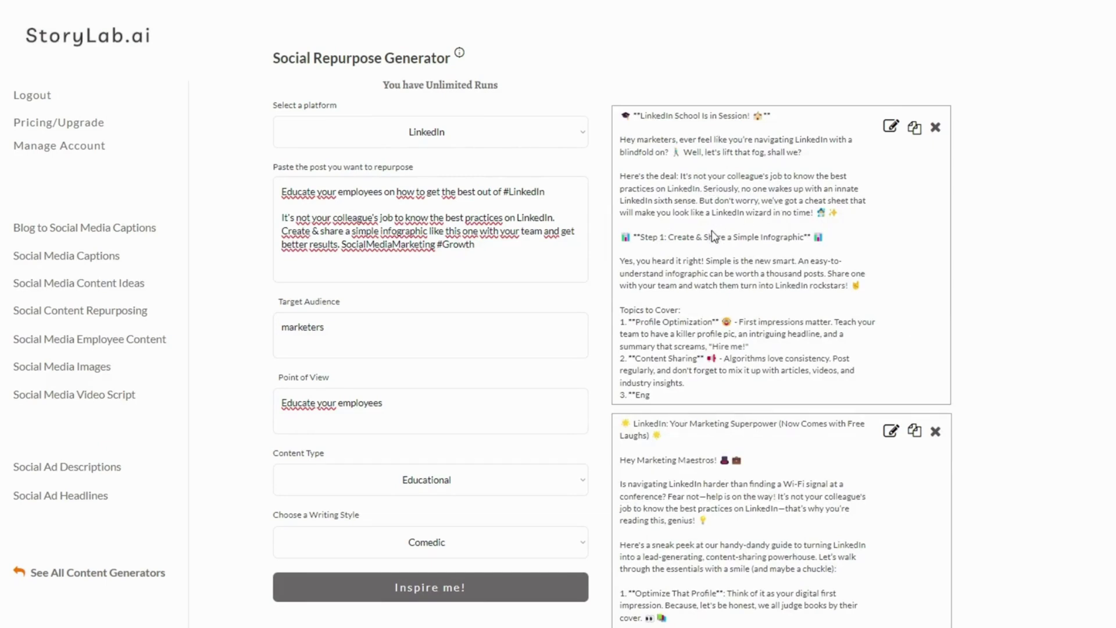
Review the Comedic variations, then switch to Witty style and Commercial content type
{"action": "scroll", "coordinate": [723, 281], "scroll_direction": "down", "scroll_amount": 5}
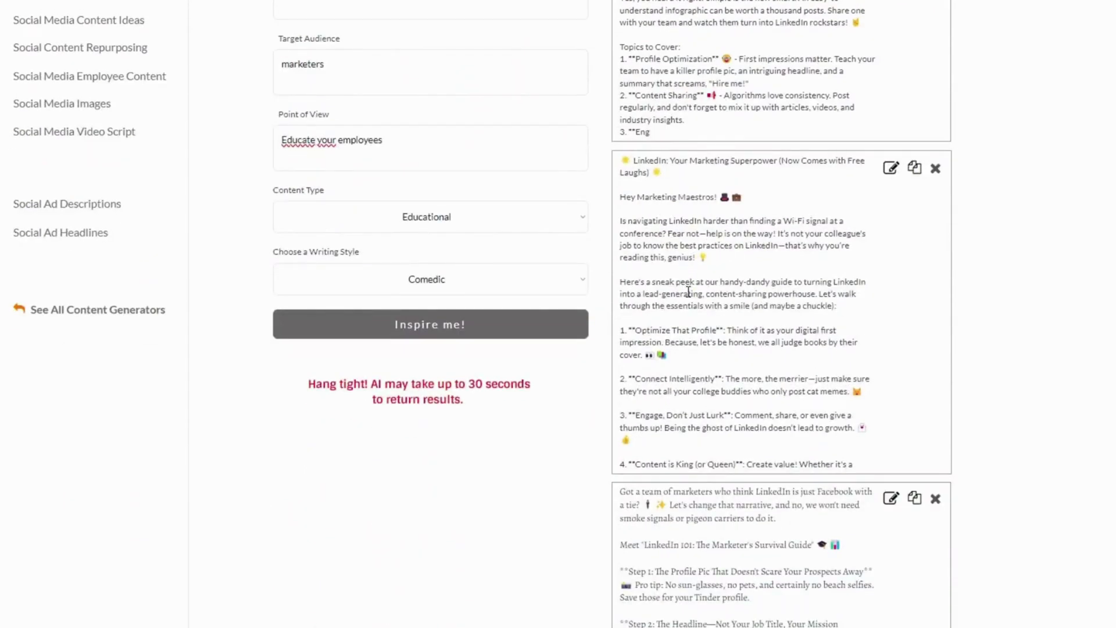
{"action": "scroll", "coordinate": [688, 290], "scroll_direction": "down", "scroll_amount": 2}
{"action": "scroll", "coordinate": [570, 346], "scroll_direction": "up", "scroll_amount": 6}
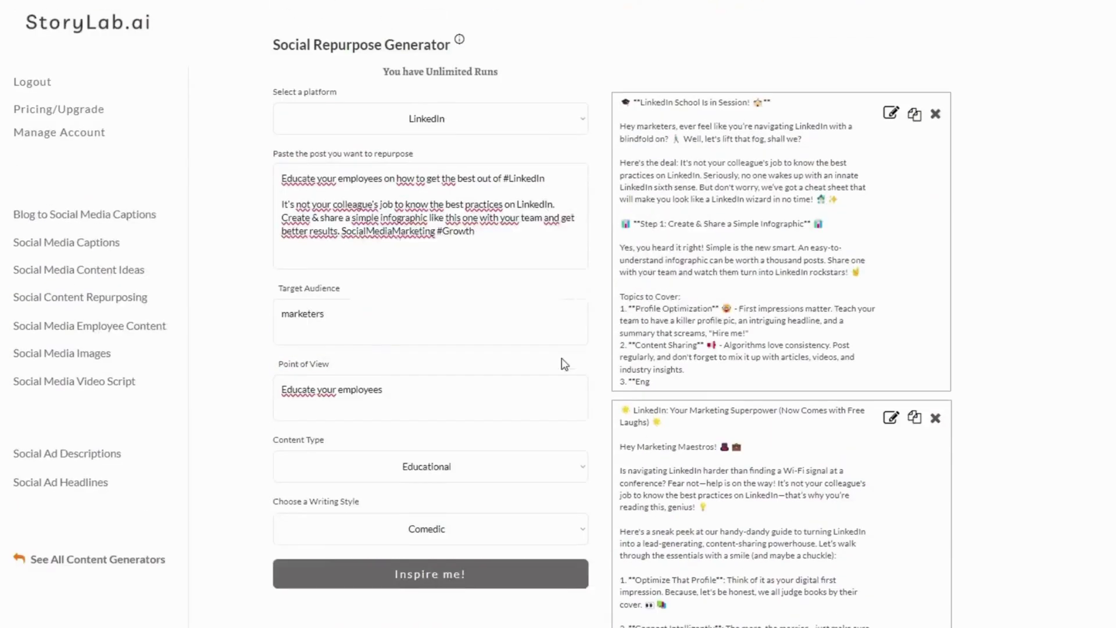
{"action": "left_click", "coordinate": [478, 540]}
{"action": "left_click", "coordinate": [445, 378]}
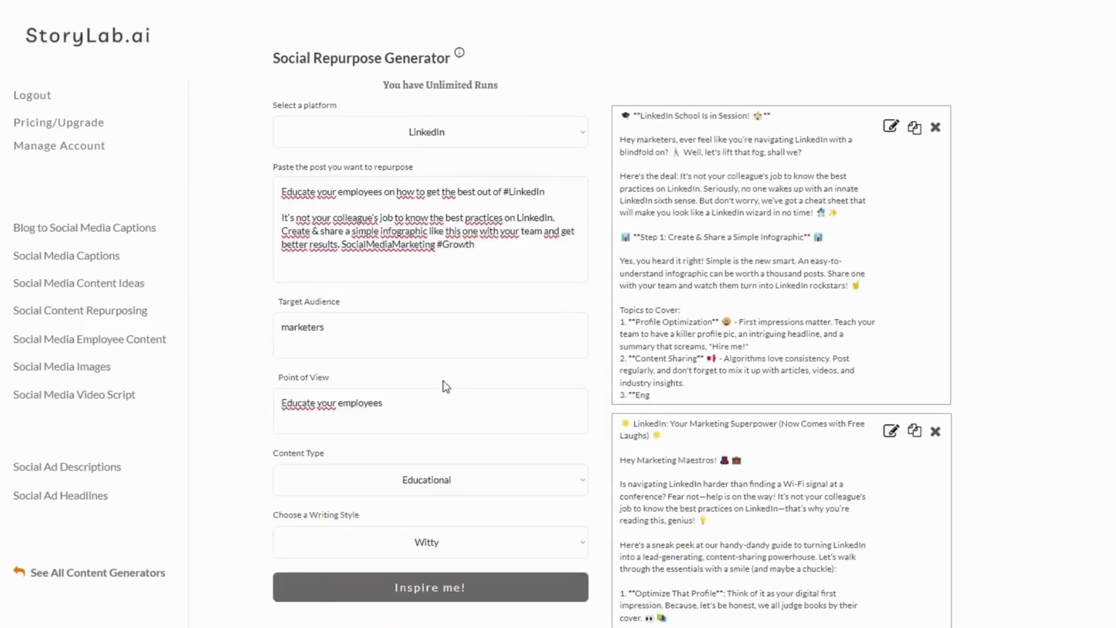
{"action": "left_click", "coordinate": [439, 474]}
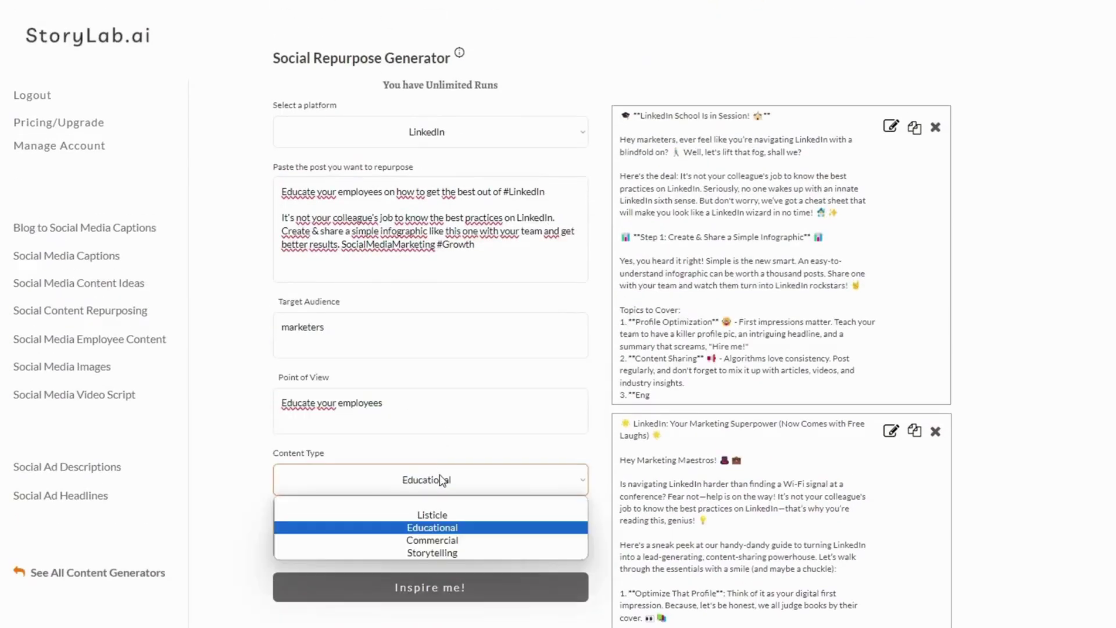
{"action": "left_click", "coordinate": [430, 543]}
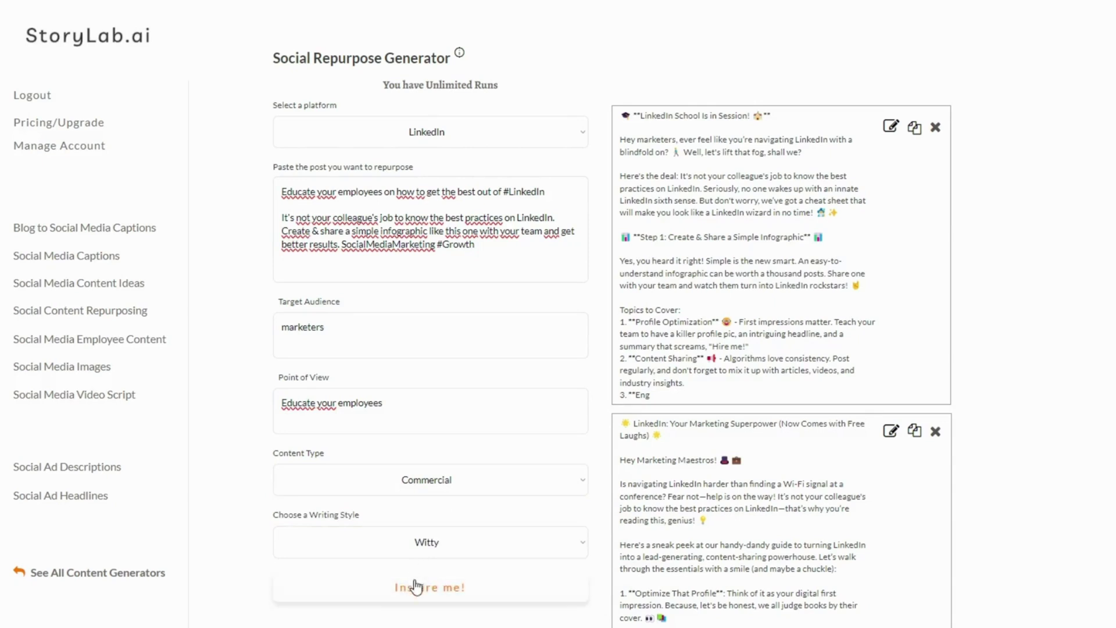
Generate the new post variations and scroll through them, including 'Hot off the Press!'
{"action": "left_click", "coordinate": [416, 586]}
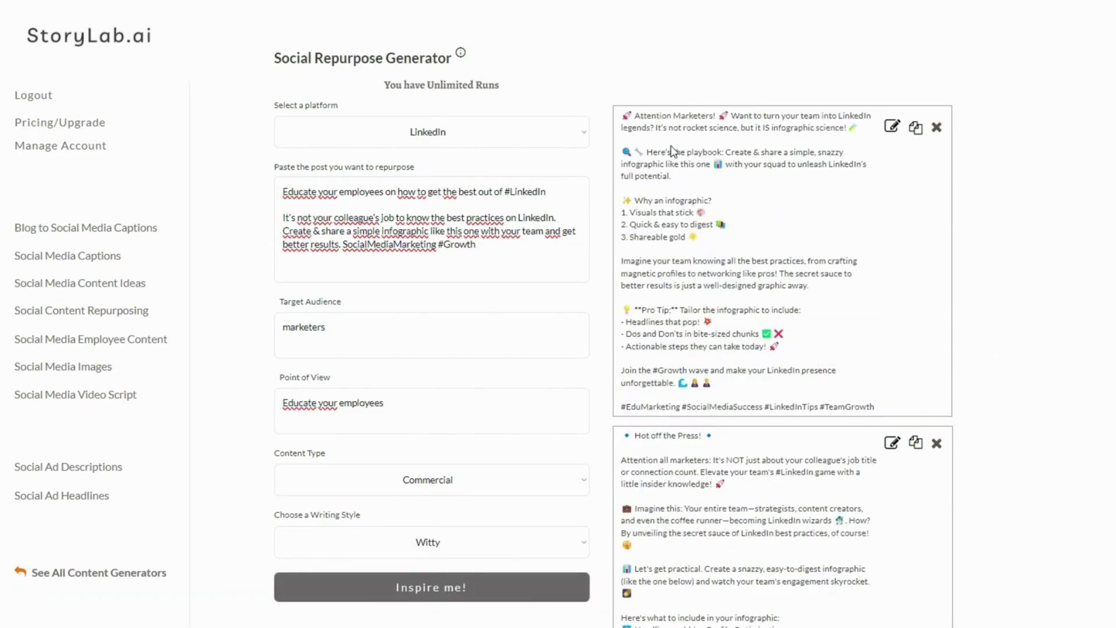
{"action": "scroll", "coordinate": [671, 225], "scroll_direction": "down", "scroll_amount": 1}
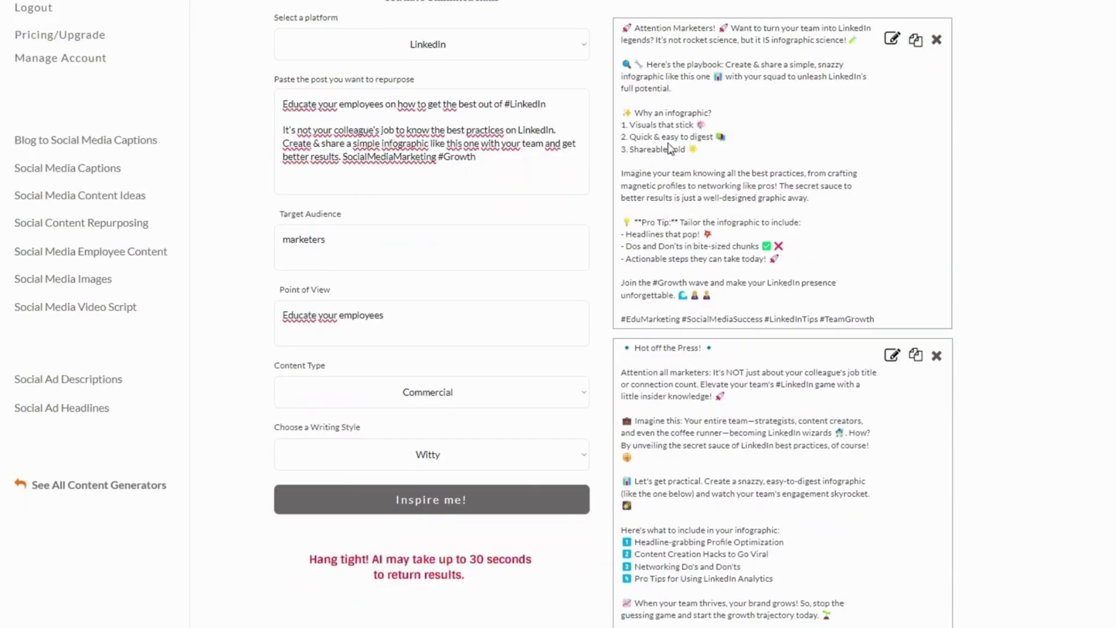
{"action": "scroll", "coordinate": [702, 221], "scroll_direction": "down", "scroll_amount": 1}
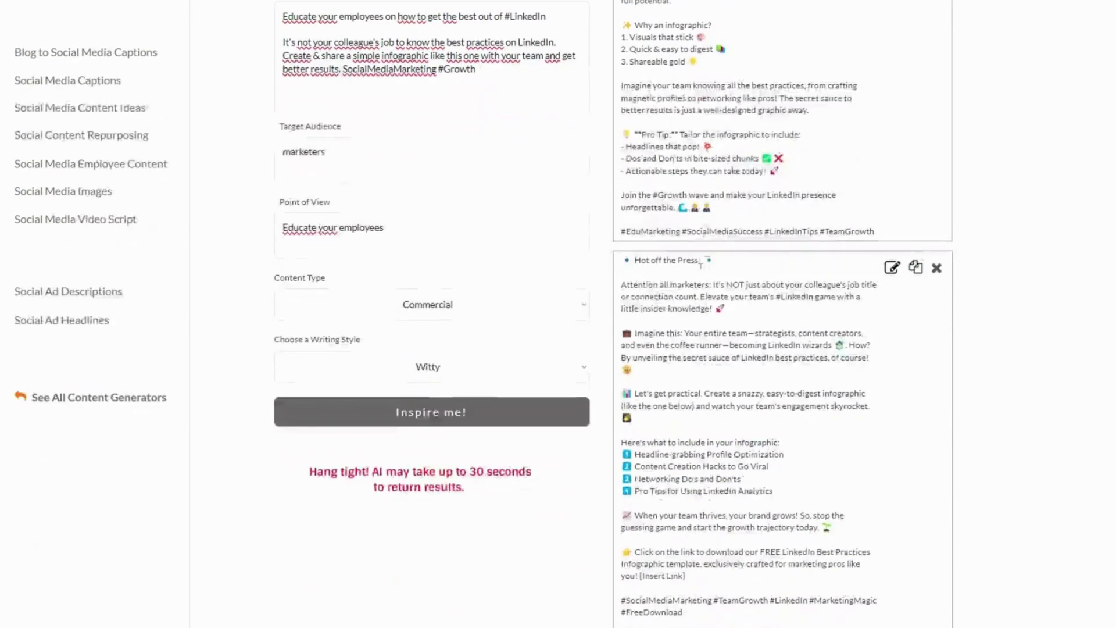
{"action": "scroll", "coordinate": [686, 302], "scroll_direction": "down", "scroll_amount": 1}
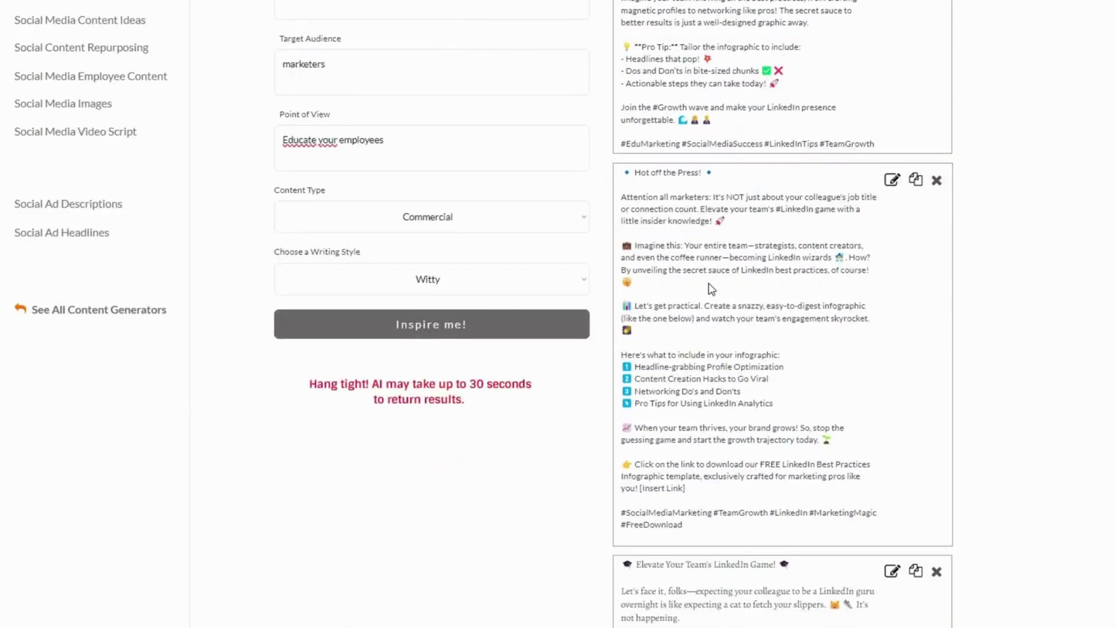
{"action": "scroll", "coordinate": [706, 289], "scroll_direction": "down", "scroll_amount": 3}
{"action": "scroll", "coordinate": [674, 368], "scroll_direction": "down", "scroll_amount": 1}
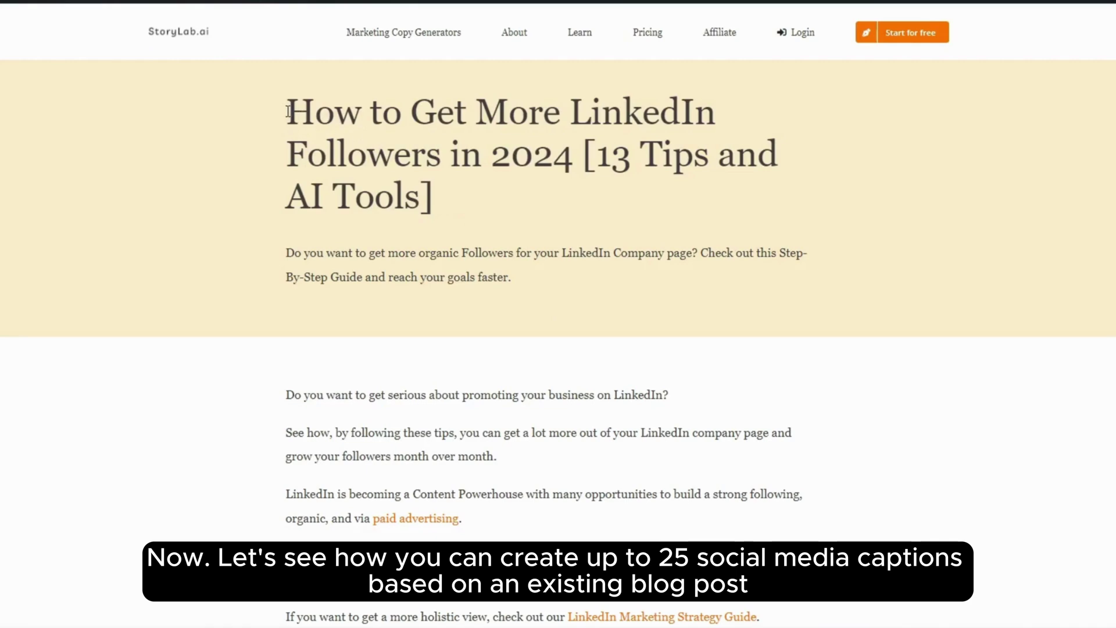
Select the LinkedIn followers blog post's title and intro text
{"action": "left_click_drag", "start_coordinate": [287, 110], "coordinate": [595, 267]}
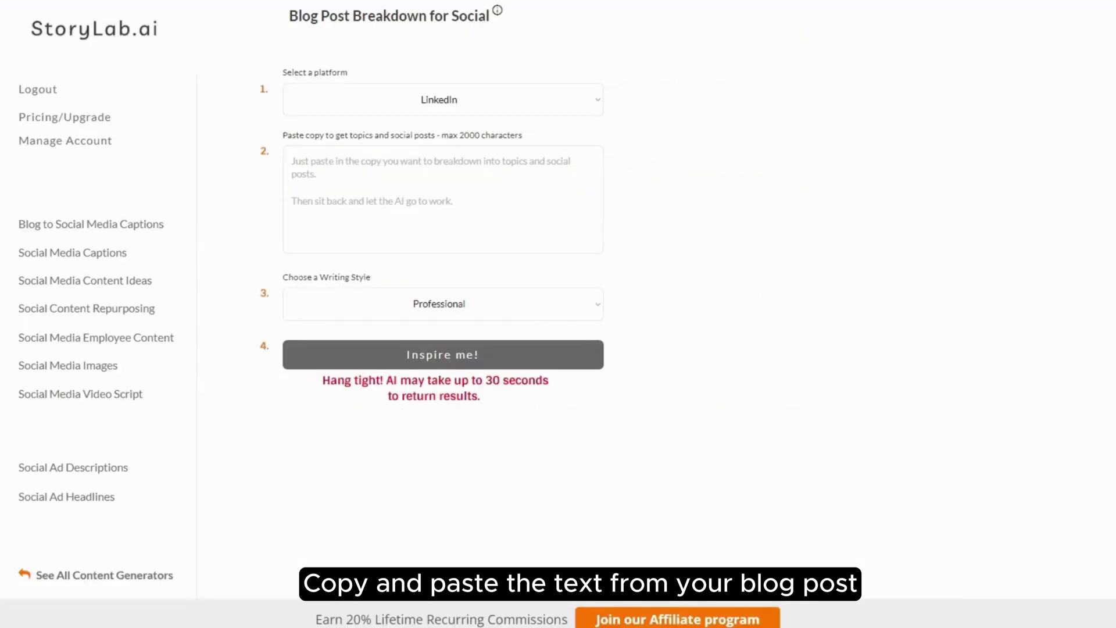
Keep LinkedIn as the platform, paste in the blog post text, and choose the Witty writing style
{"action": "left_click", "coordinate": [444, 100]}
{"action": "left_click", "coordinate": [467, 135]}
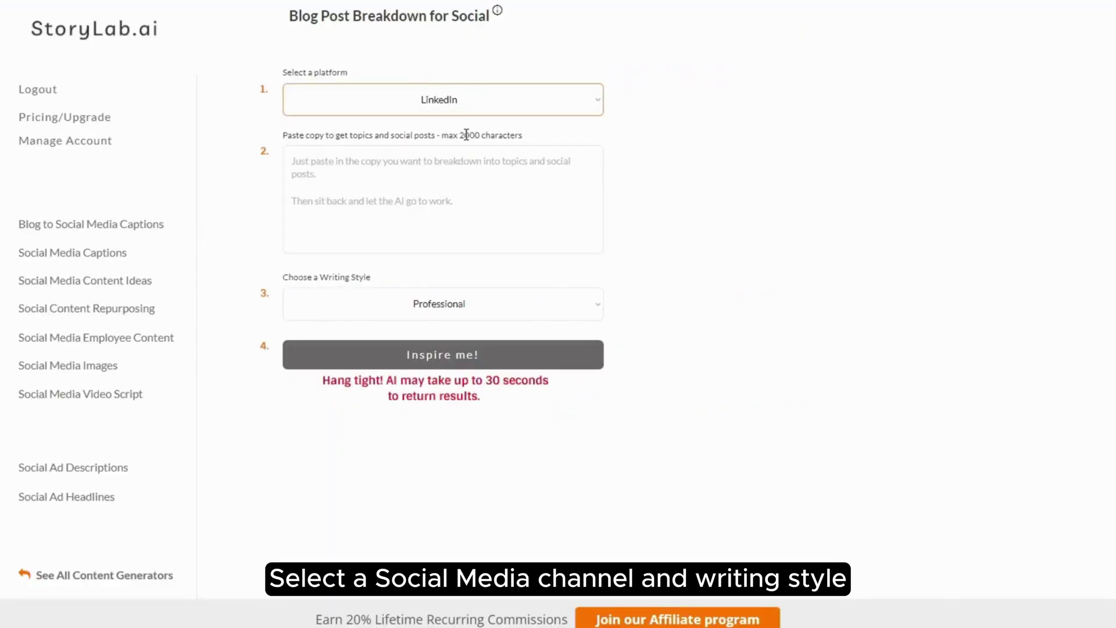
{"action": "left_click", "coordinate": [454, 159]}
{"action": "key", "text": "ctrl+v"}
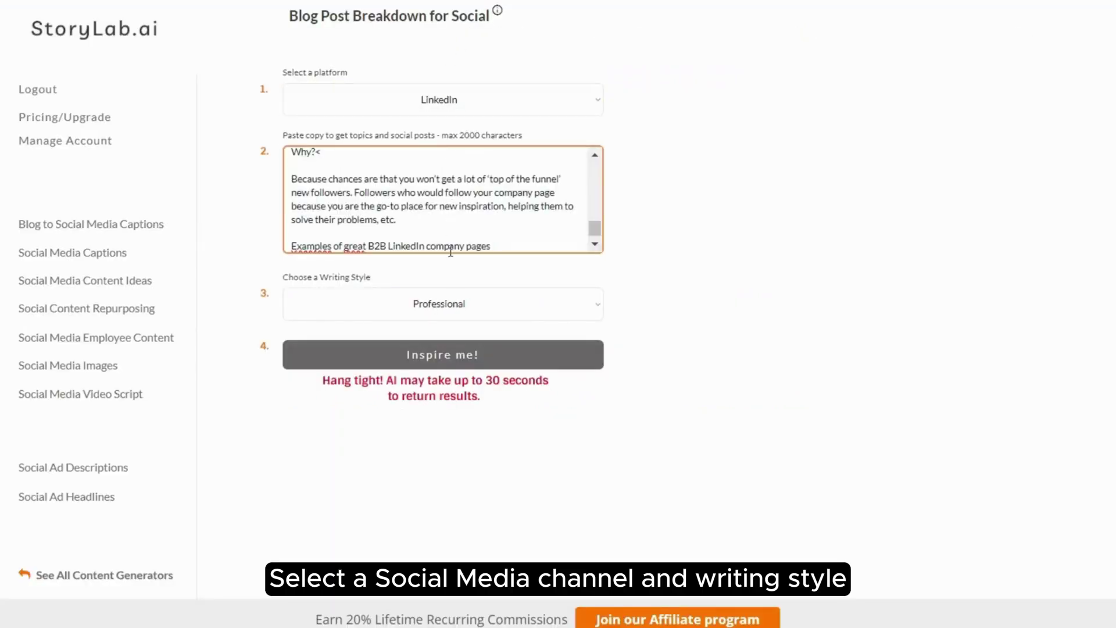
{"action": "left_click", "coordinate": [453, 303]}
{"action": "left_click", "coordinate": [453, 354]}
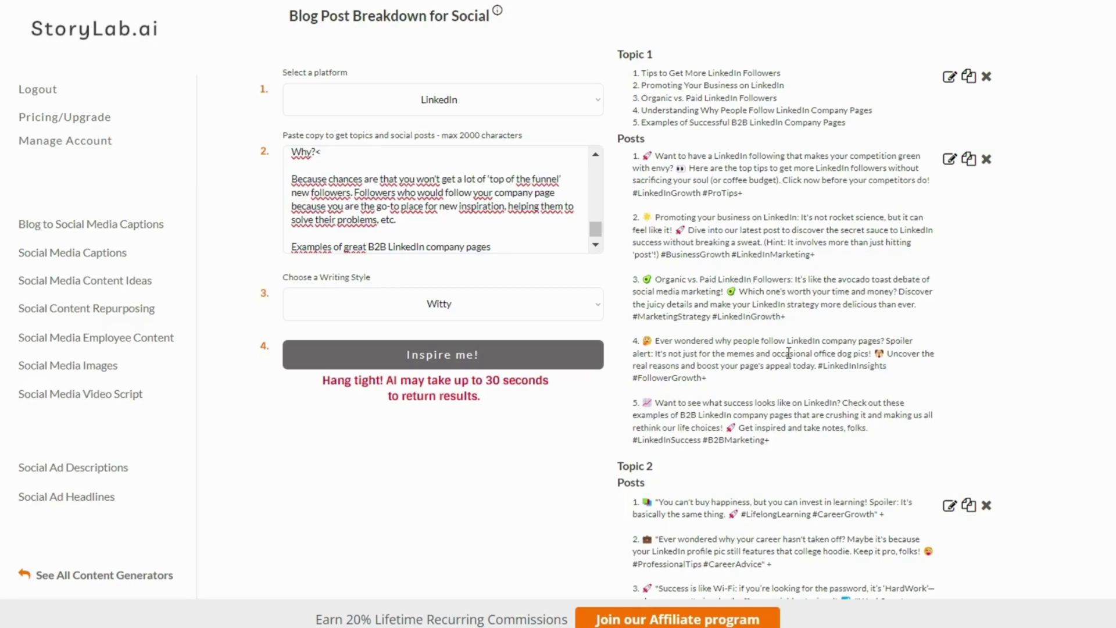
{"action": "scroll", "coordinate": [788, 353], "scroll_direction": "down", "scroll_amount": 2}
{"action": "scroll", "coordinate": [700, 337], "scroll_direction": "down", "scroll_amount": 4}
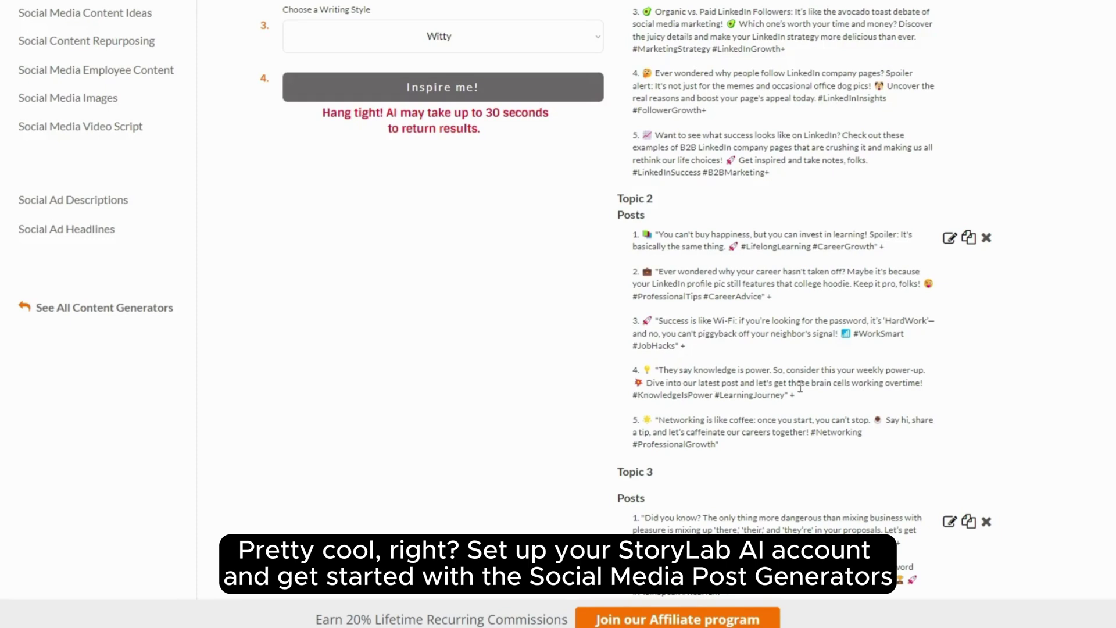
{"action": "scroll", "coordinate": [806, 387], "scroll_direction": "down", "scroll_amount": 2}
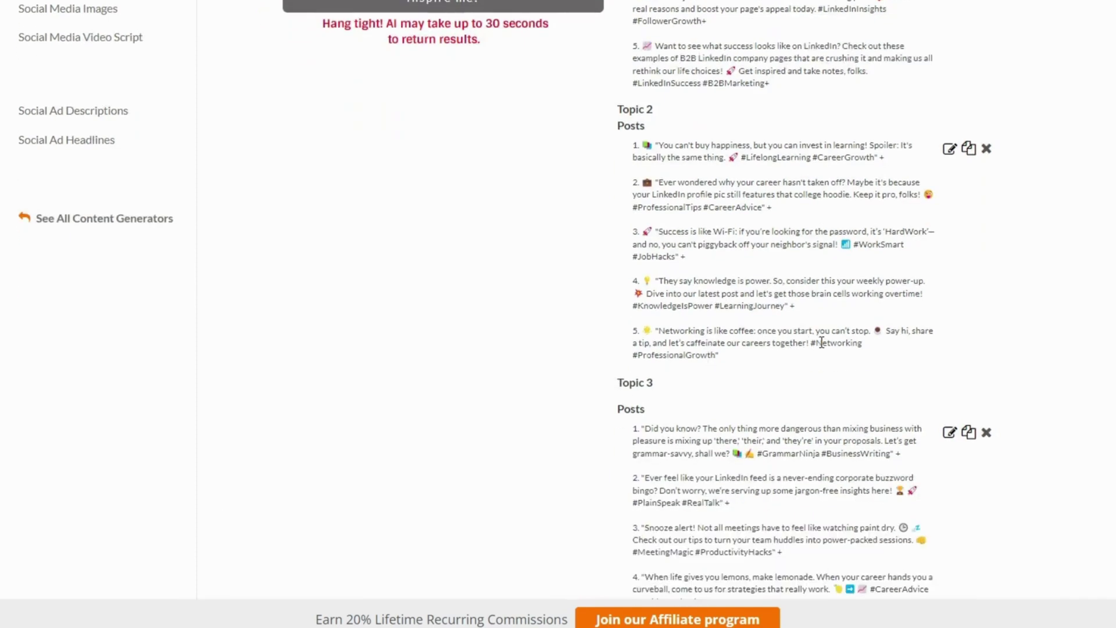
{"action": "scroll", "coordinate": [821, 342], "scroll_direction": "down", "scroll_amount": 2}
{"action": "scroll", "coordinate": [821, 342], "scroll_direction": "down", "scroll_amount": 2}
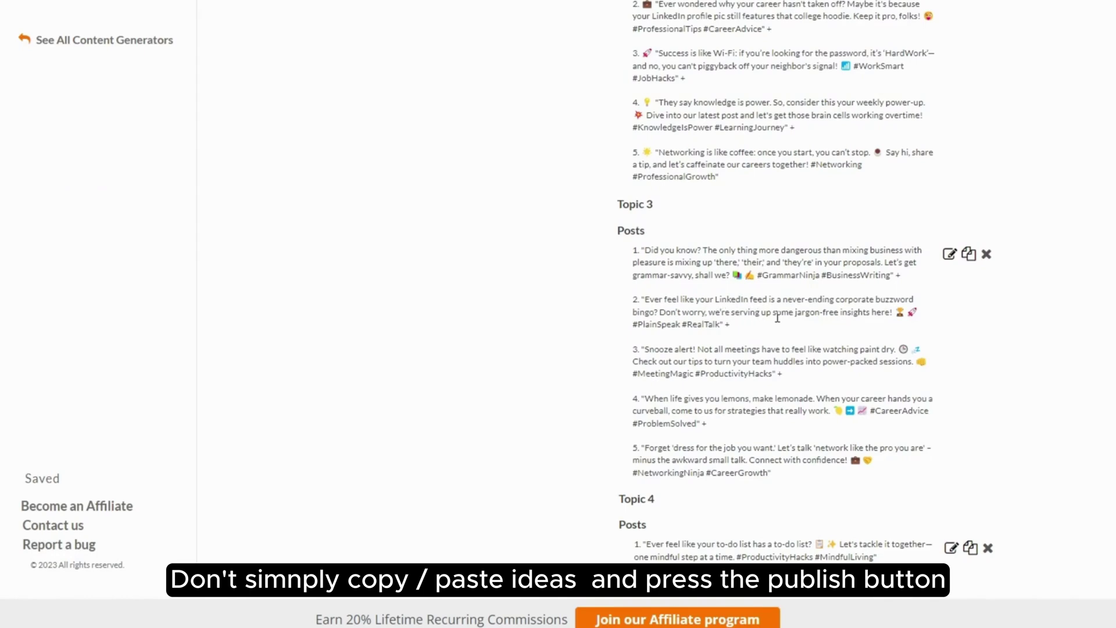
{"action": "scroll", "coordinate": [710, 370], "scroll_direction": "down", "scroll_amount": 4}
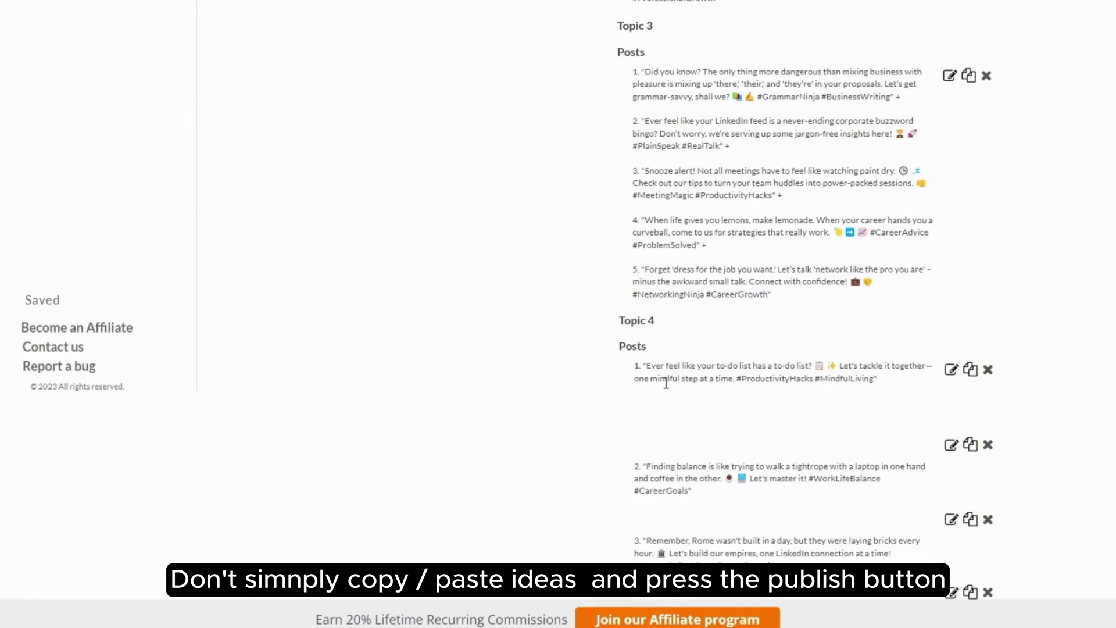
{"action": "scroll", "coordinate": [717, 381], "scroll_direction": "down", "scroll_amount": 10}
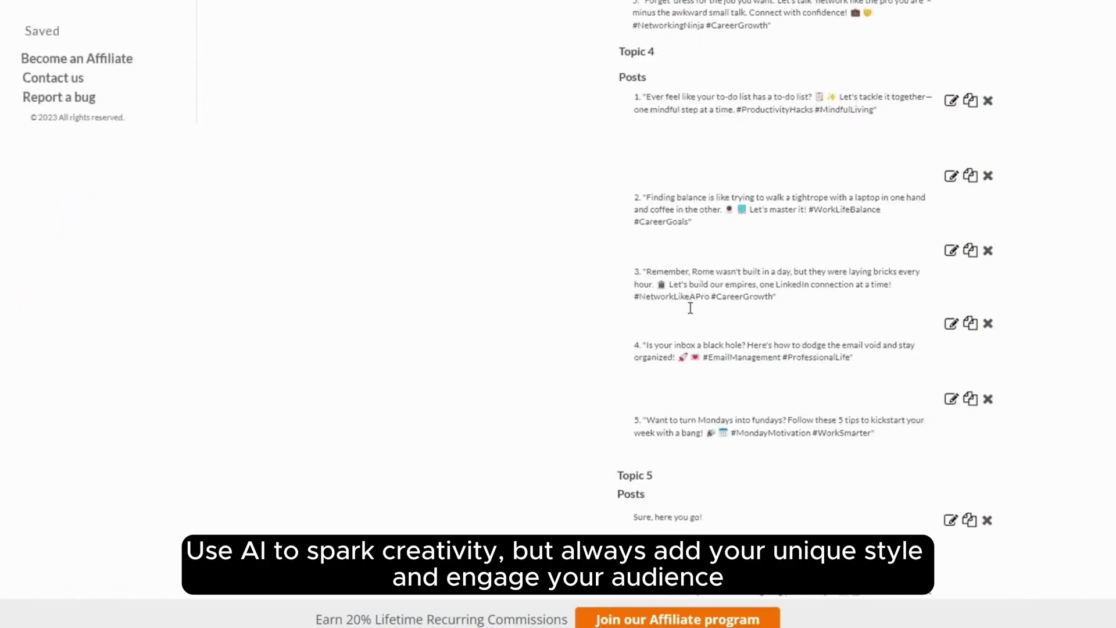
{"action": "scroll", "coordinate": [690, 308], "scroll_direction": "down", "scroll_amount": 2}
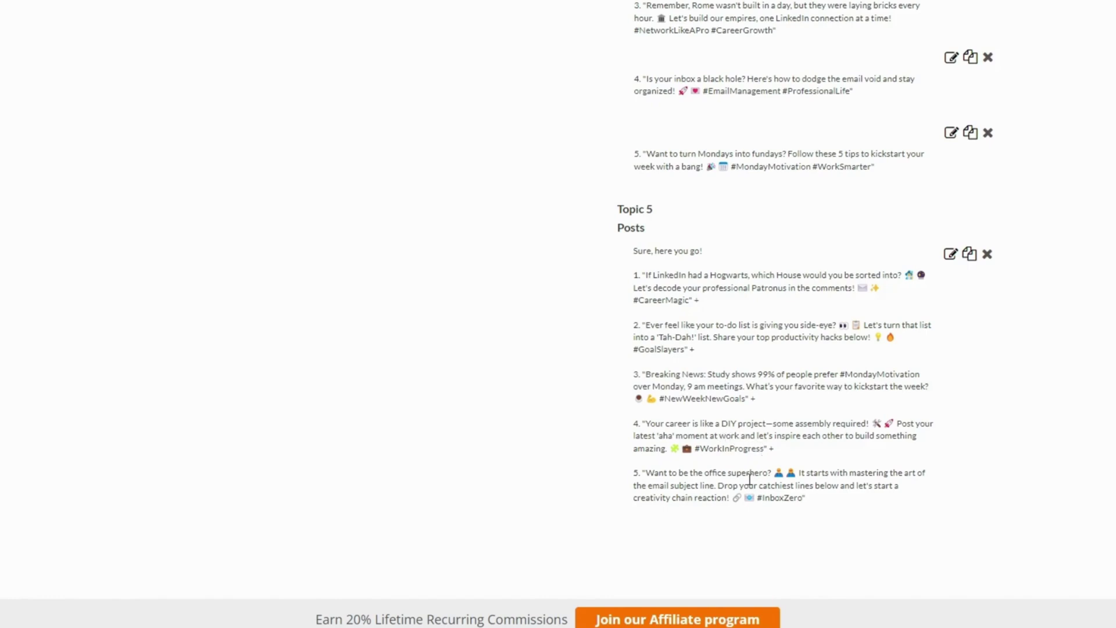
{"action": "scroll", "coordinate": [748, 485], "scroll_direction": "up", "scroll_amount": 3}
{"action": "scroll", "coordinate": [748, 487], "scroll_direction": "up", "scroll_amount": 3}
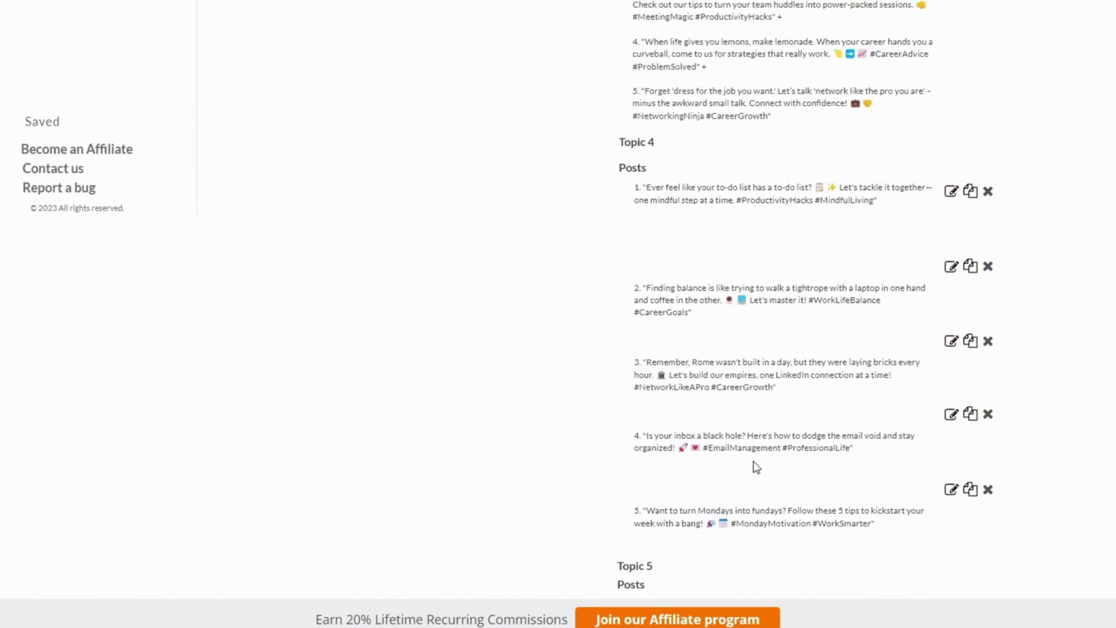
{"action": "scroll", "coordinate": [755, 466], "scroll_direction": "up", "scroll_amount": 3}
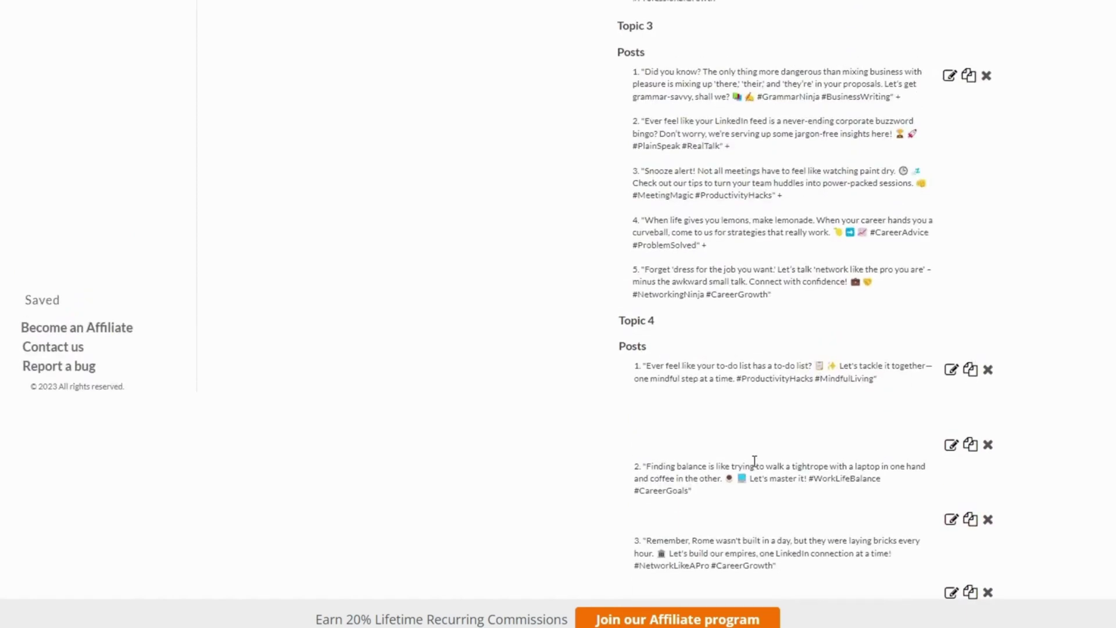
{"action": "scroll", "coordinate": [755, 461], "scroll_direction": "up", "scroll_amount": 3}
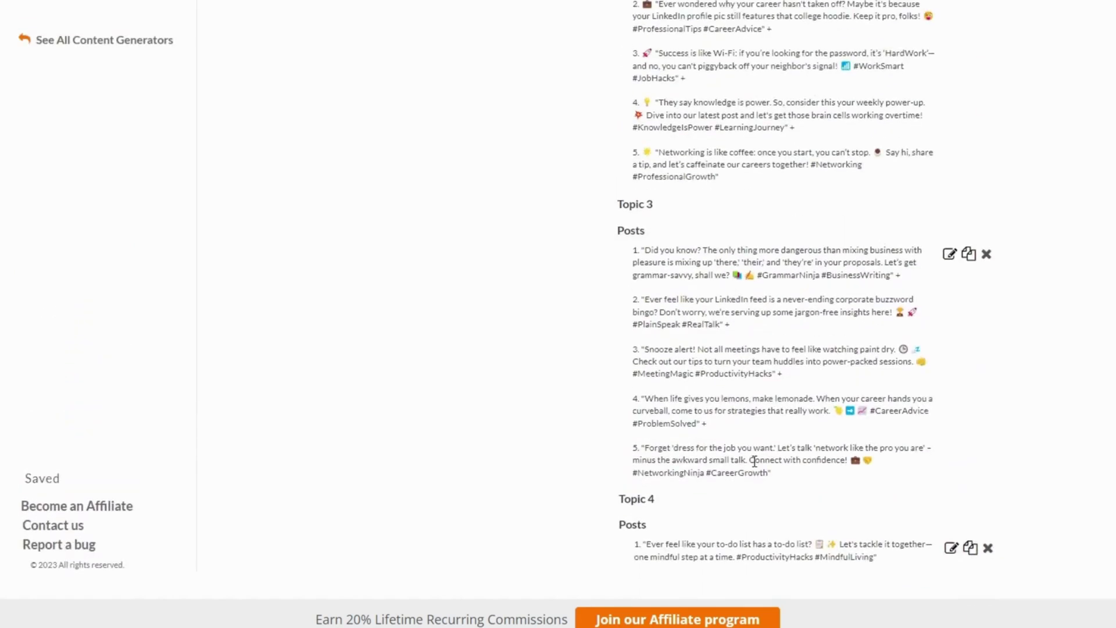